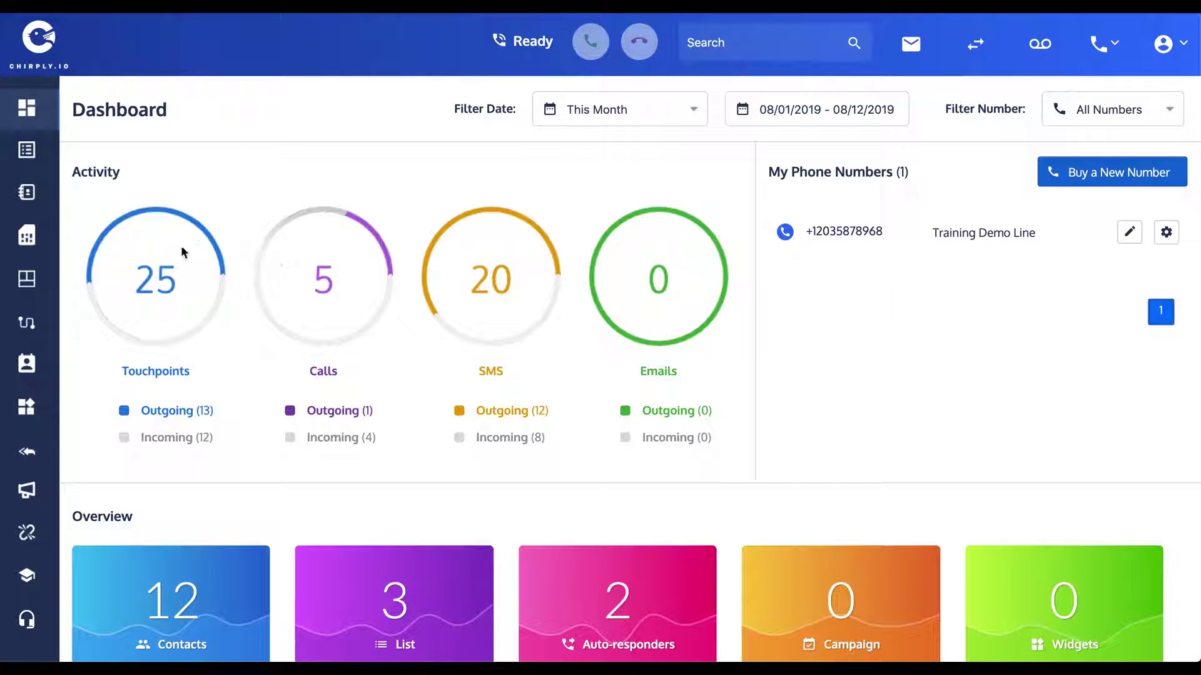
- Open Number Configuration from the dashboard sidebar to reach the Training Demo Line's Response Configuration
click(32, 242)
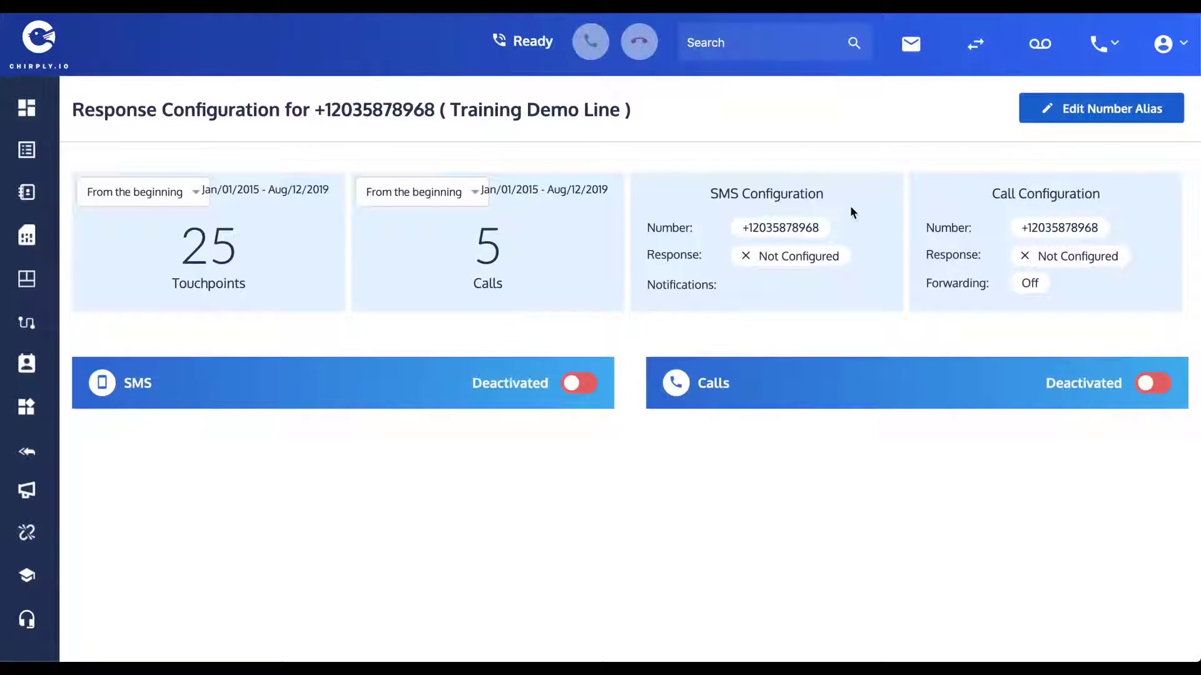
drag(707, 197, 824, 233)
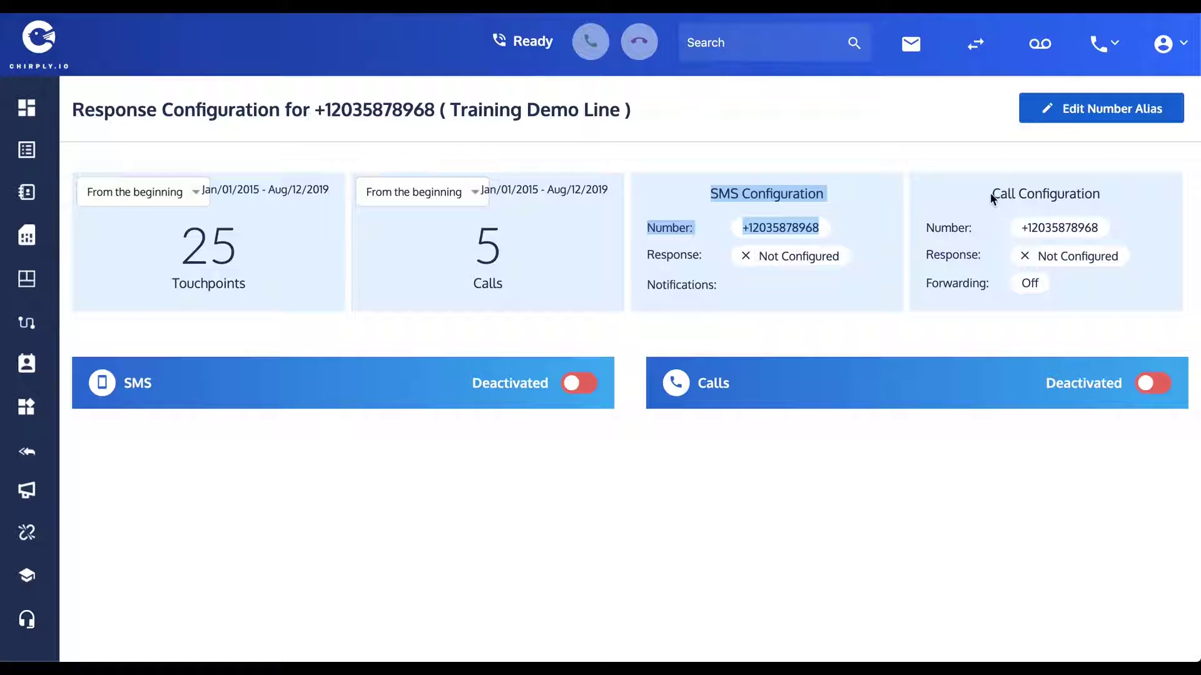
drag(989, 193, 1116, 264)
click(1116, 264)
drag(332, 109, 431, 109)
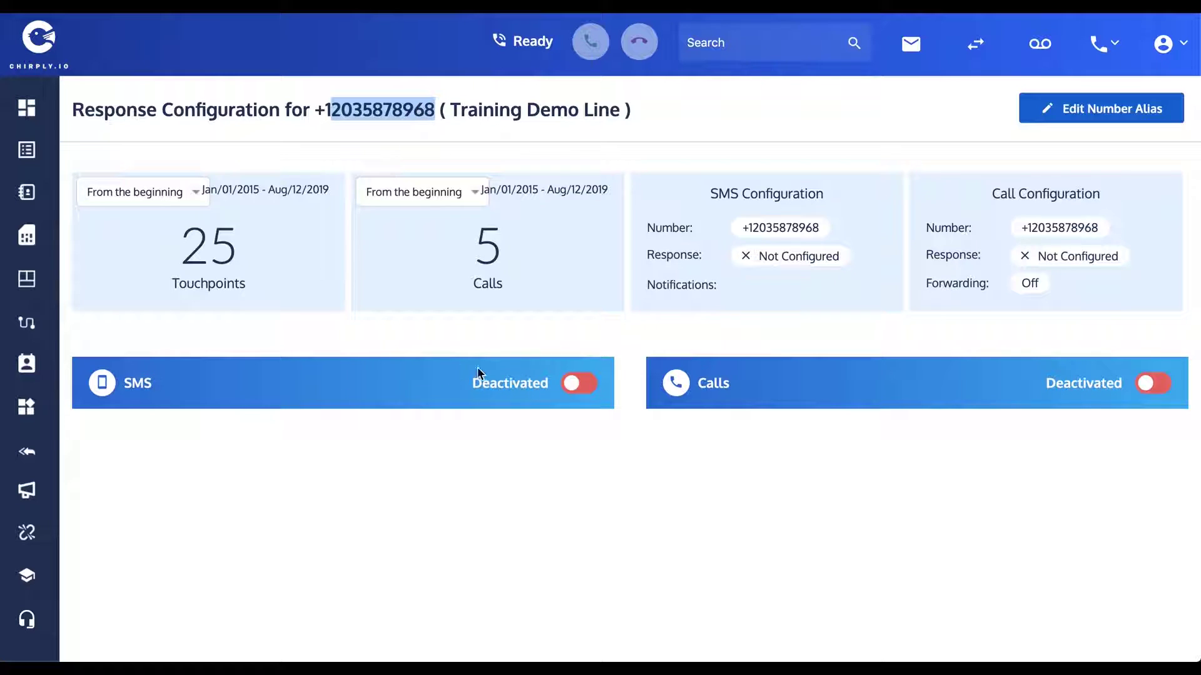
- Switch SMS to Activated for the Training Demo Line, keeping the No Response type
click(572, 384)
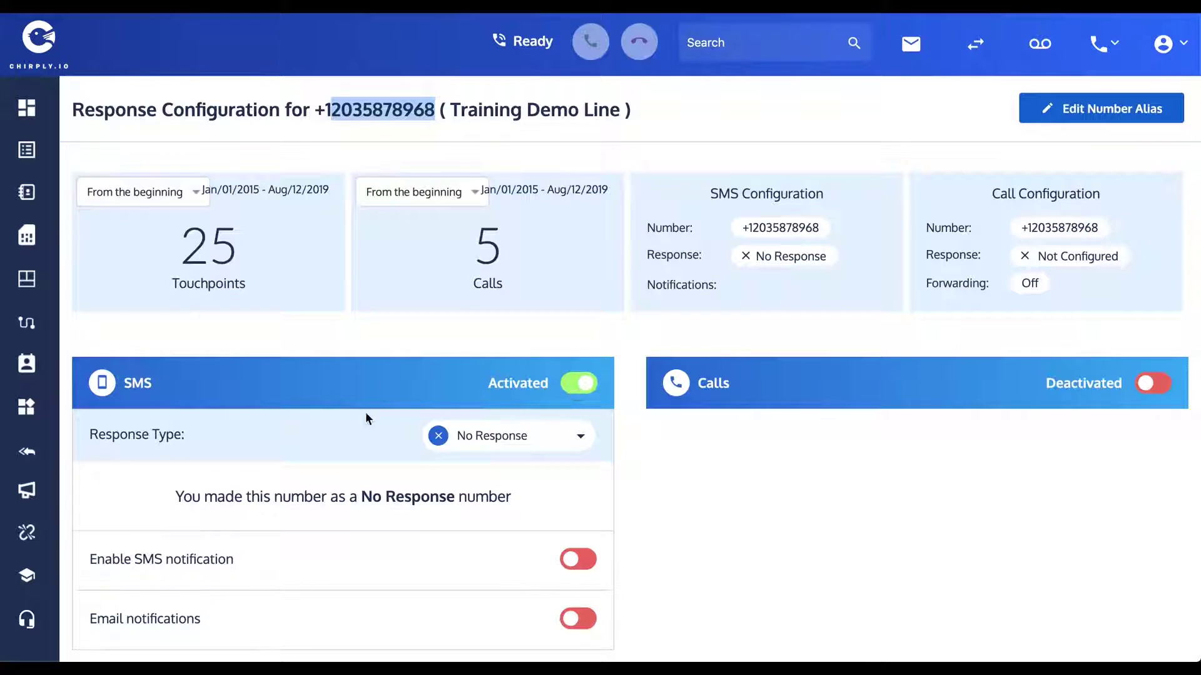
scroll(321, 418, down, 1)
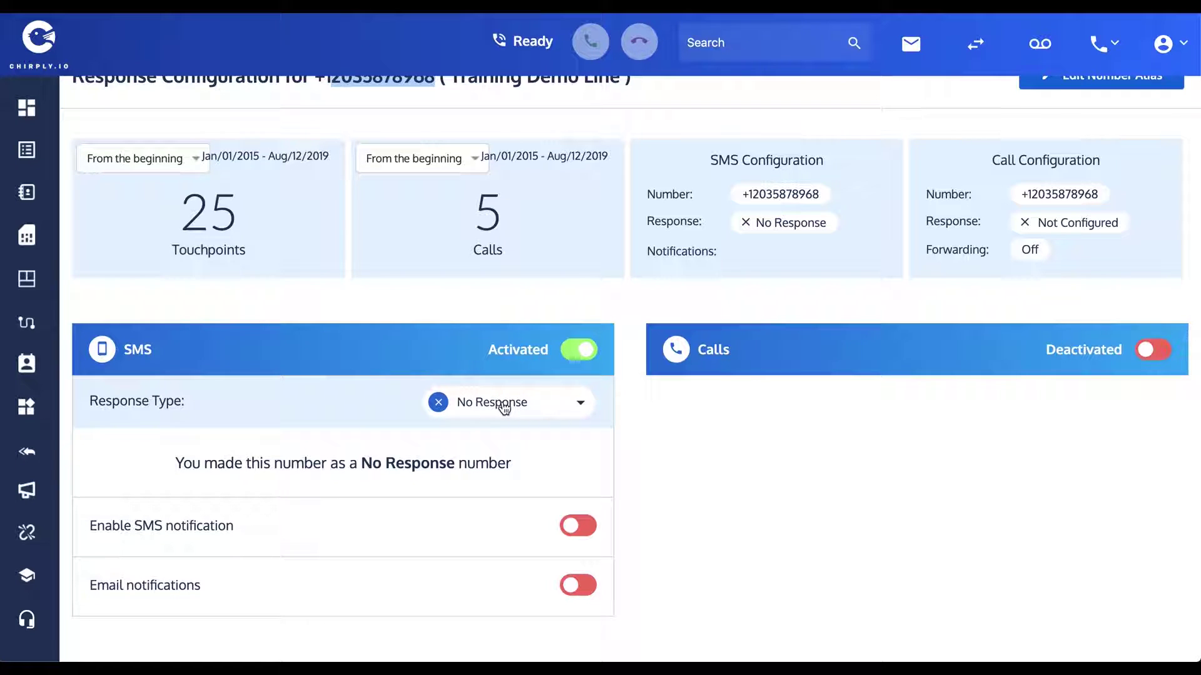
scroll(342, 348, up, 1)
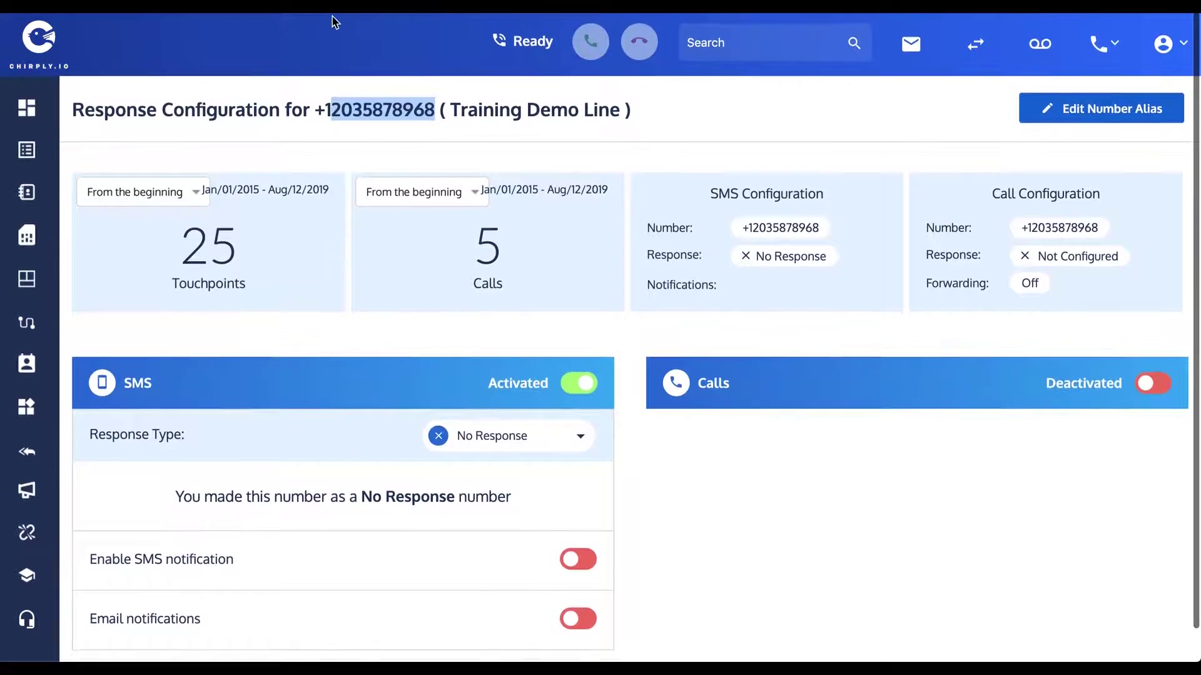
scroll(353, 392, down, 1)
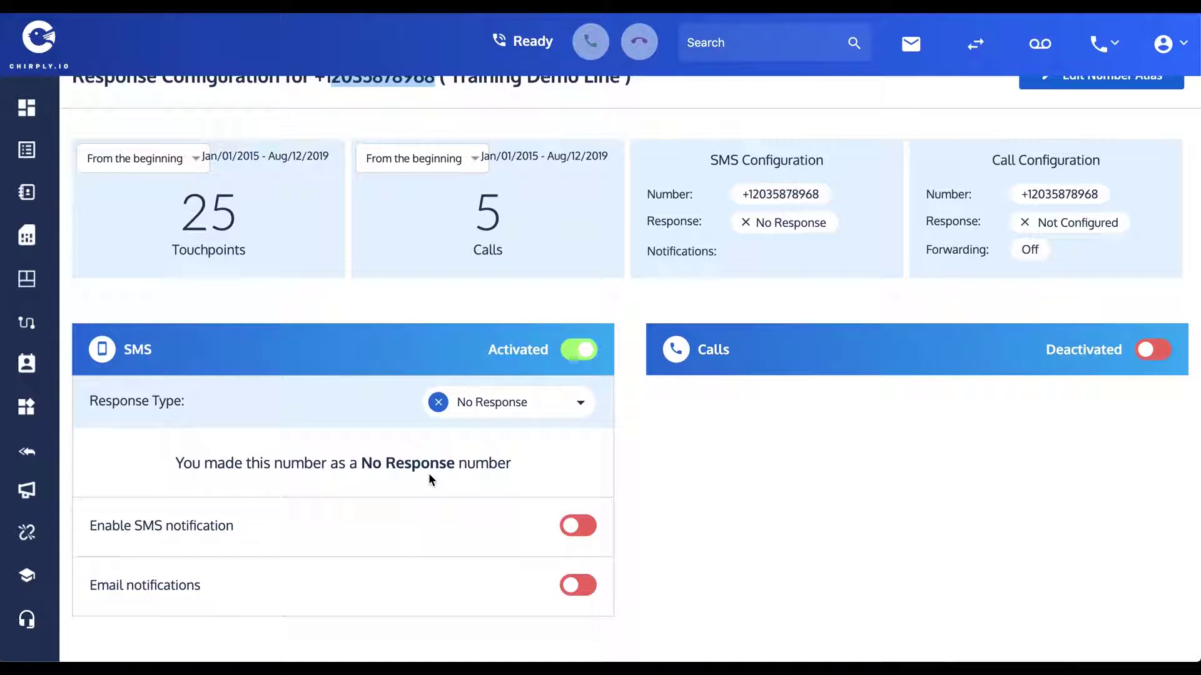
click(575, 527)
scroll(452, 536, down, 1)
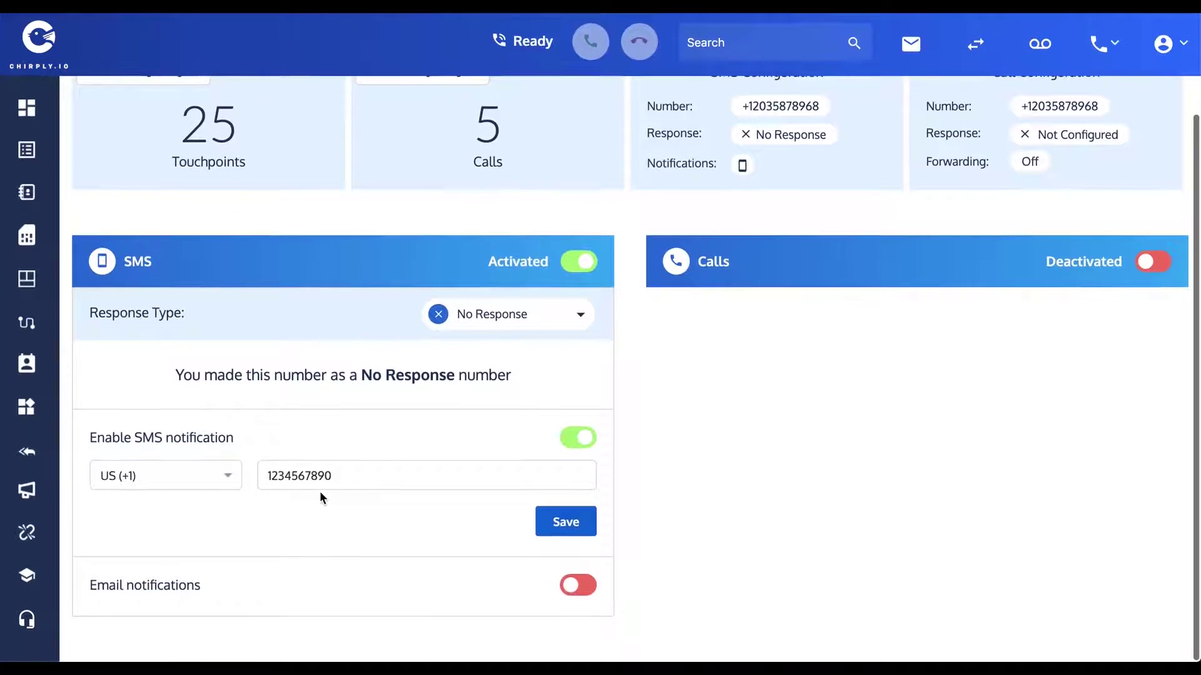
drag(269, 476, 297, 475)
double_click(296, 475)
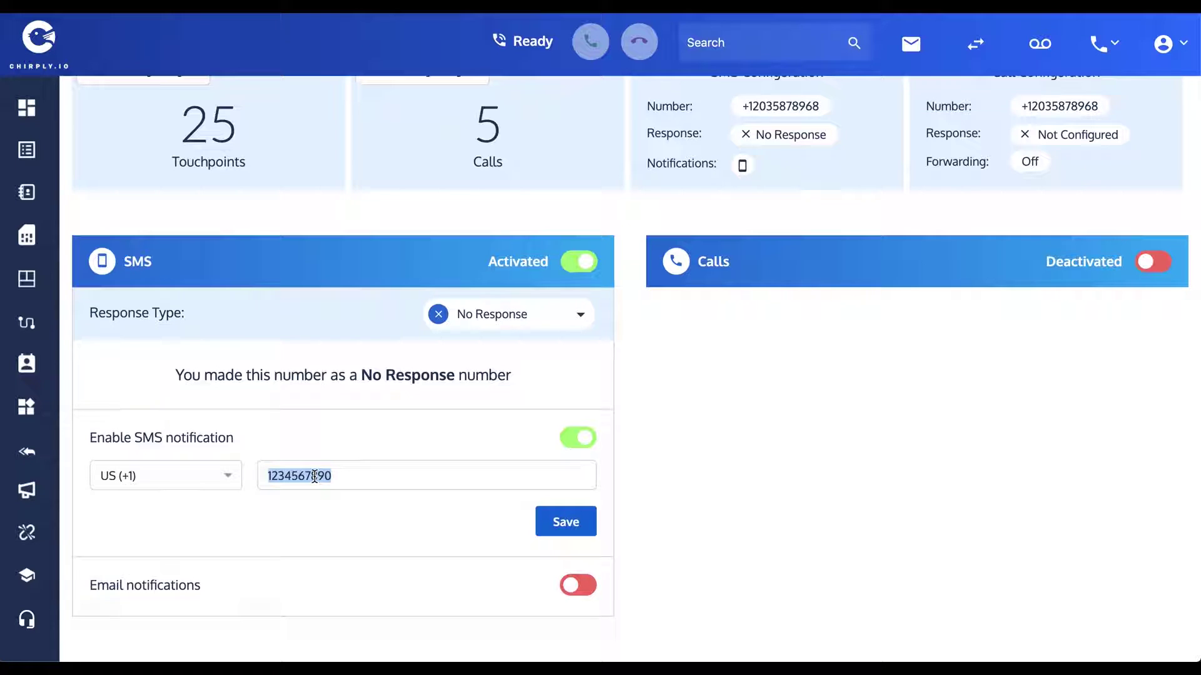
click(572, 588)
scroll(434, 550, down, 2)
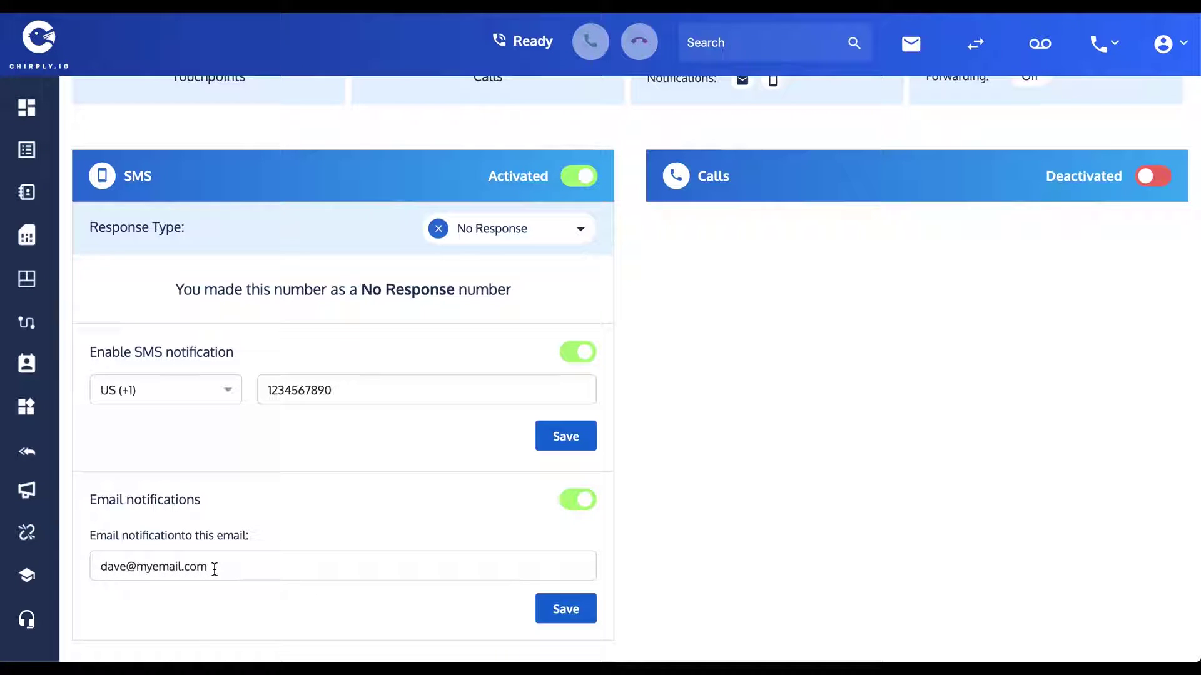
scroll(312, 553, up, 5)
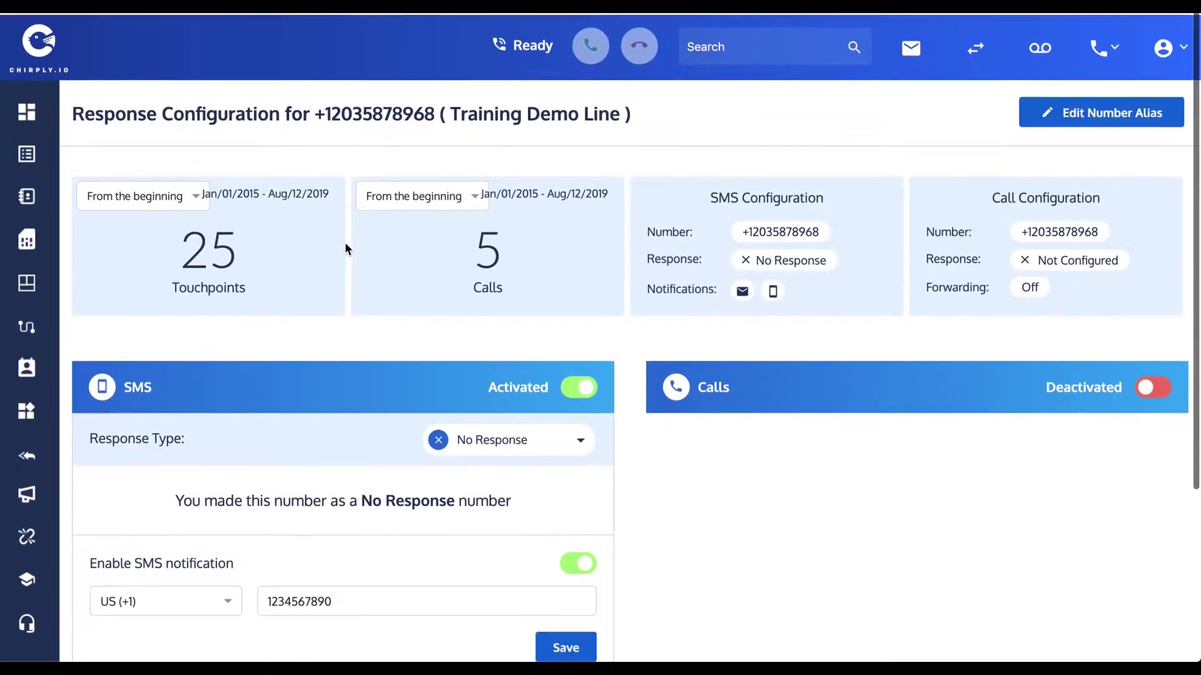
double_click(336, 110)
scroll(384, 362, down, 4)
click(189, 552)
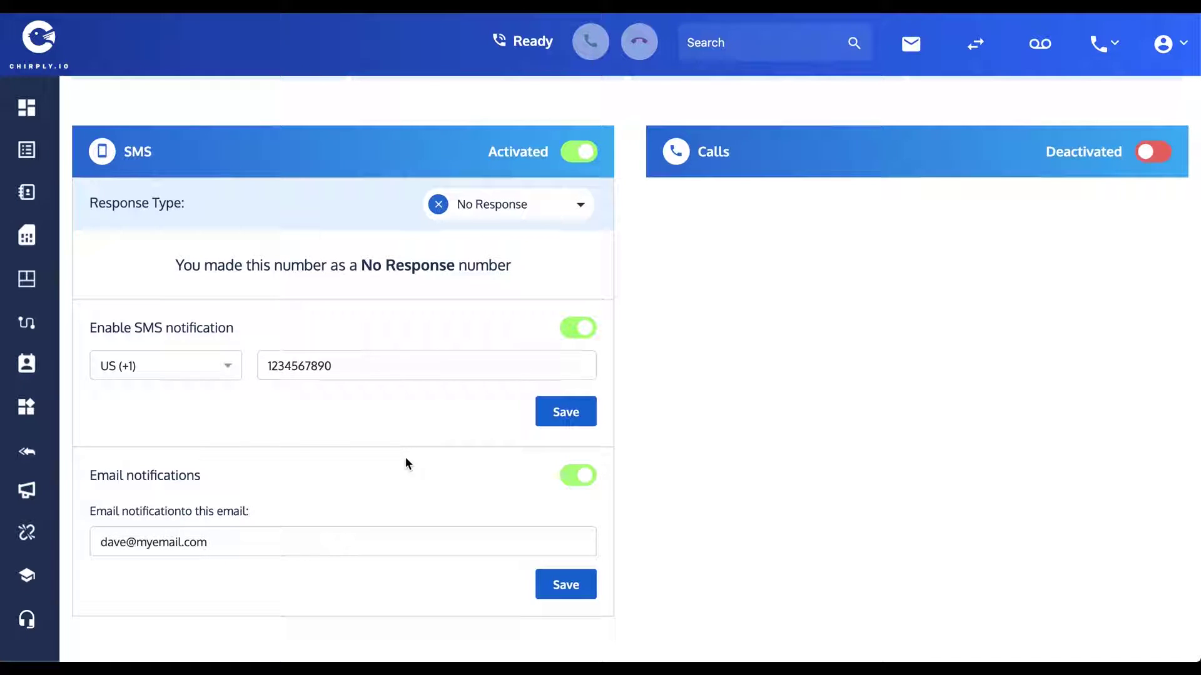
click(580, 334)
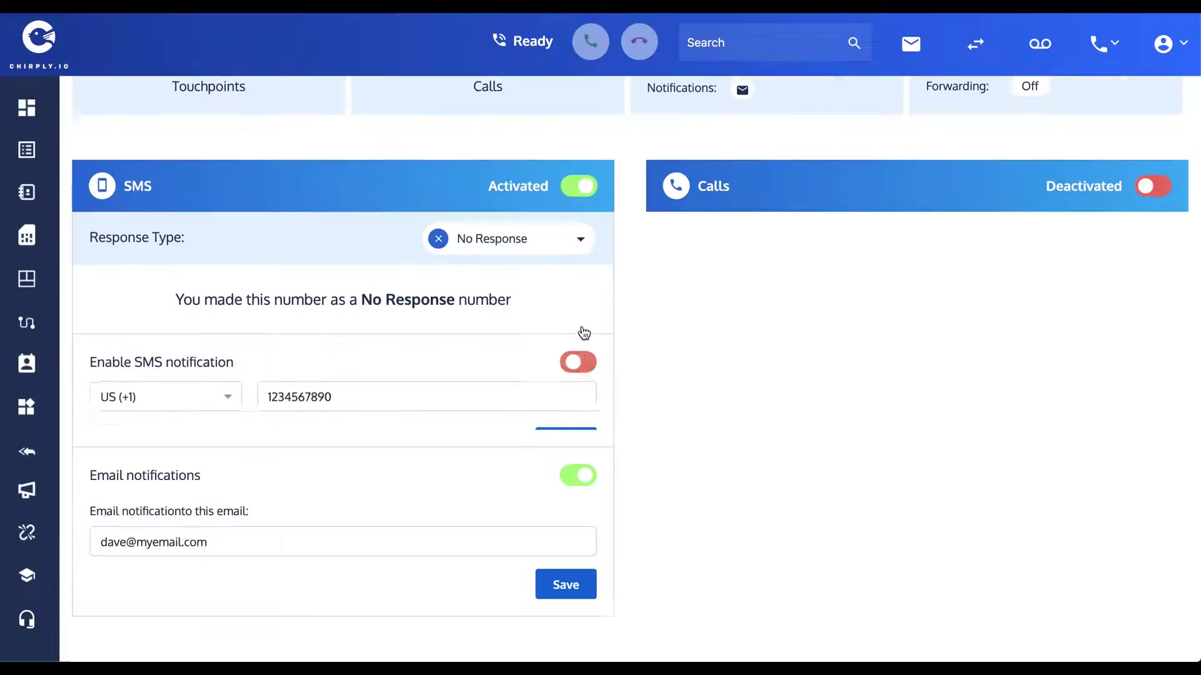
click(584, 477)
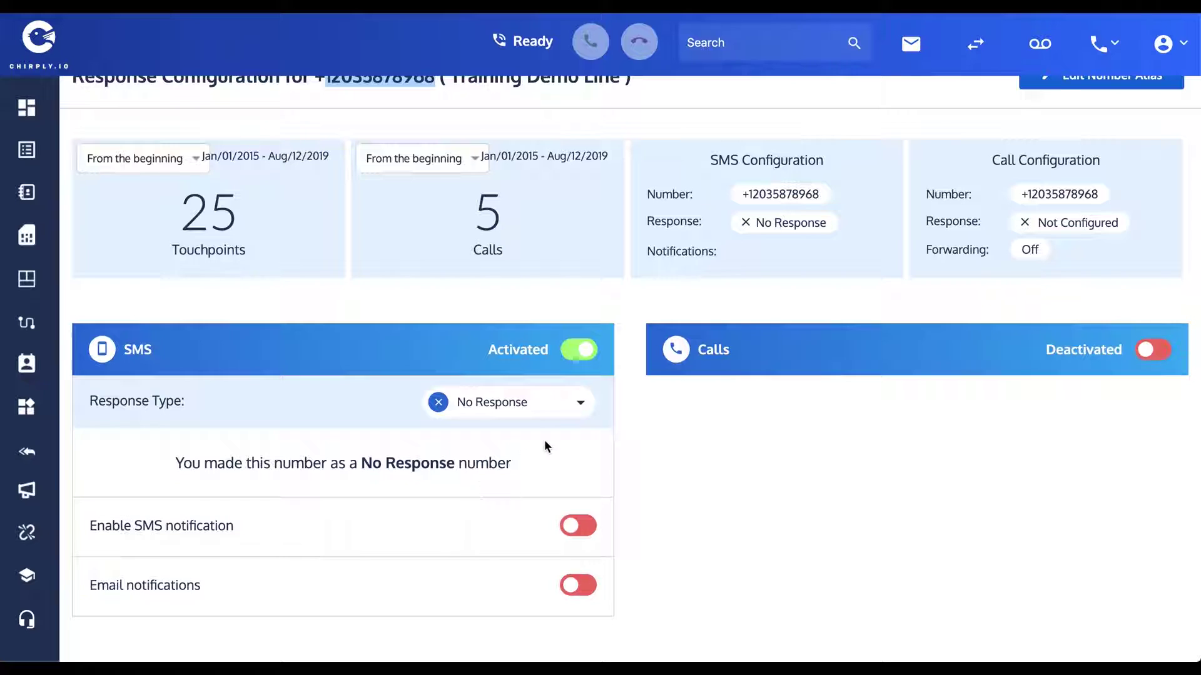
click(580, 404)
click(504, 407)
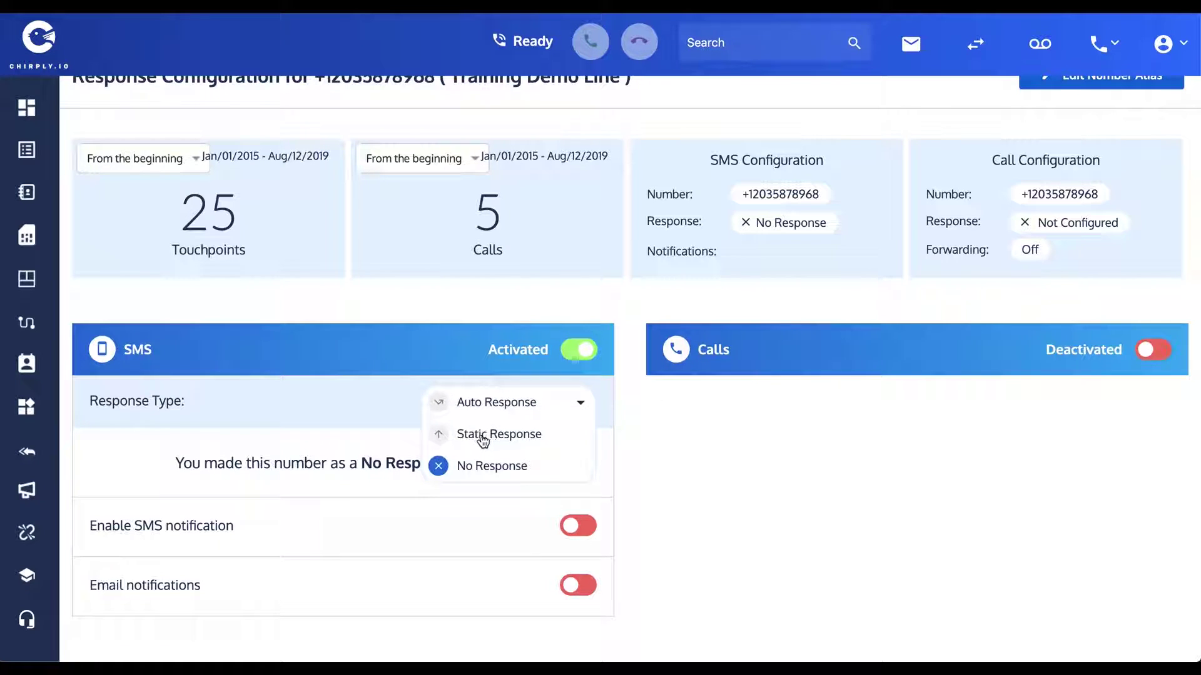
- Set the SMS response type to Static Response and review its call-back message text
click(484, 436)
scroll(482, 441, down, 3)
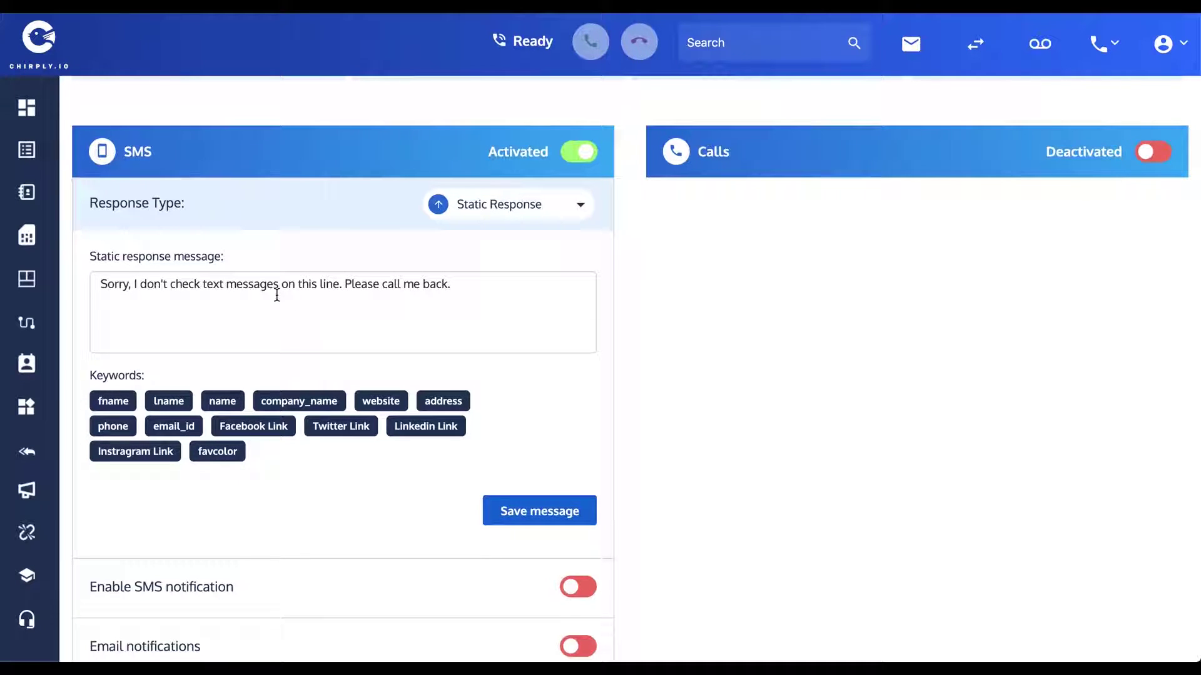
drag(102, 287, 461, 281)
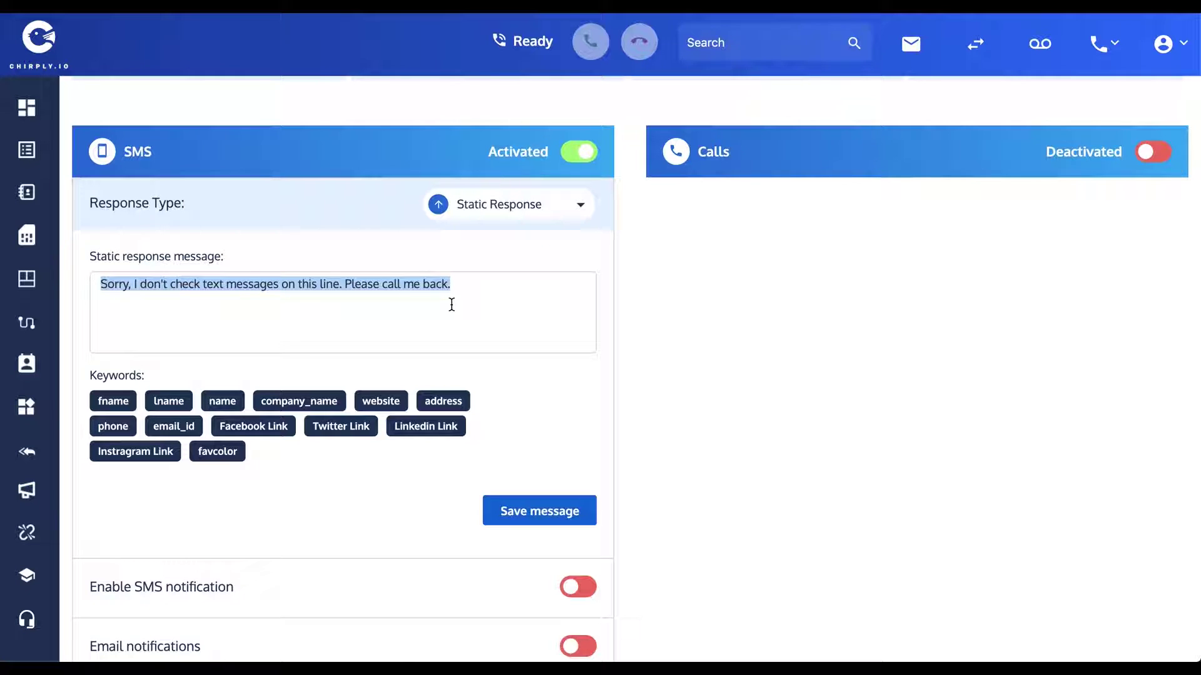
click(269, 294)
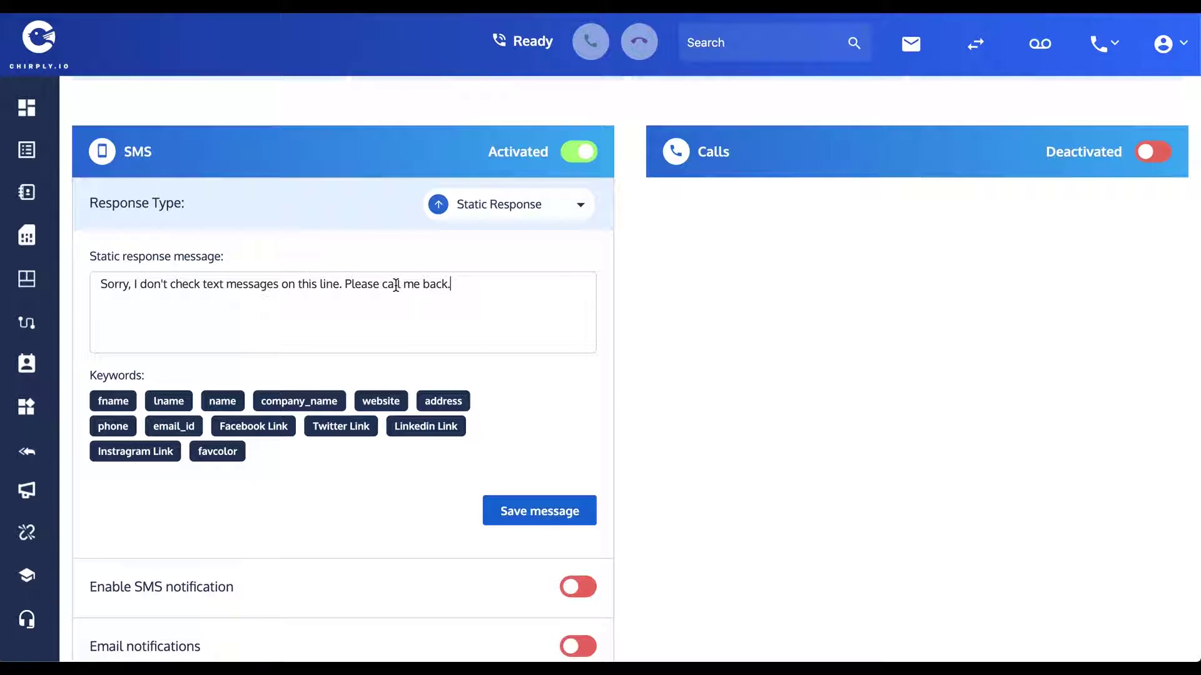
scroll(395, 286, down, 1)
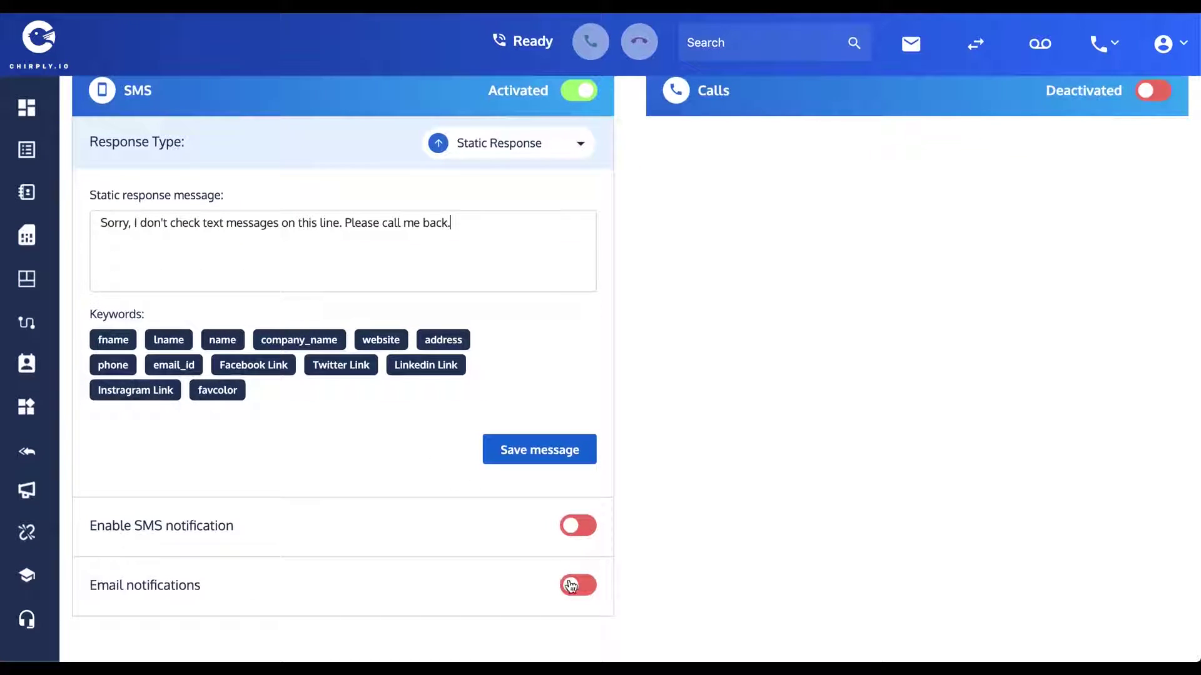
scroll(467, 523, up, 3)
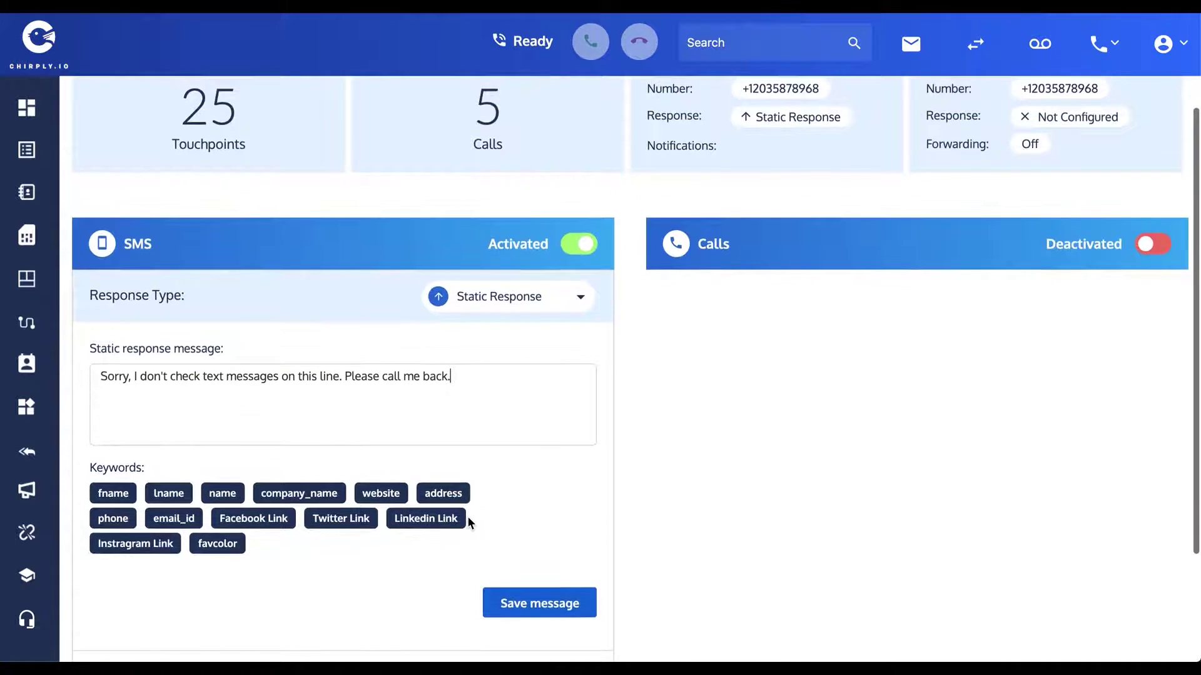
- Switch SMS replies to Auto Response using the Training Demo Autoresponder
click(575, 300)
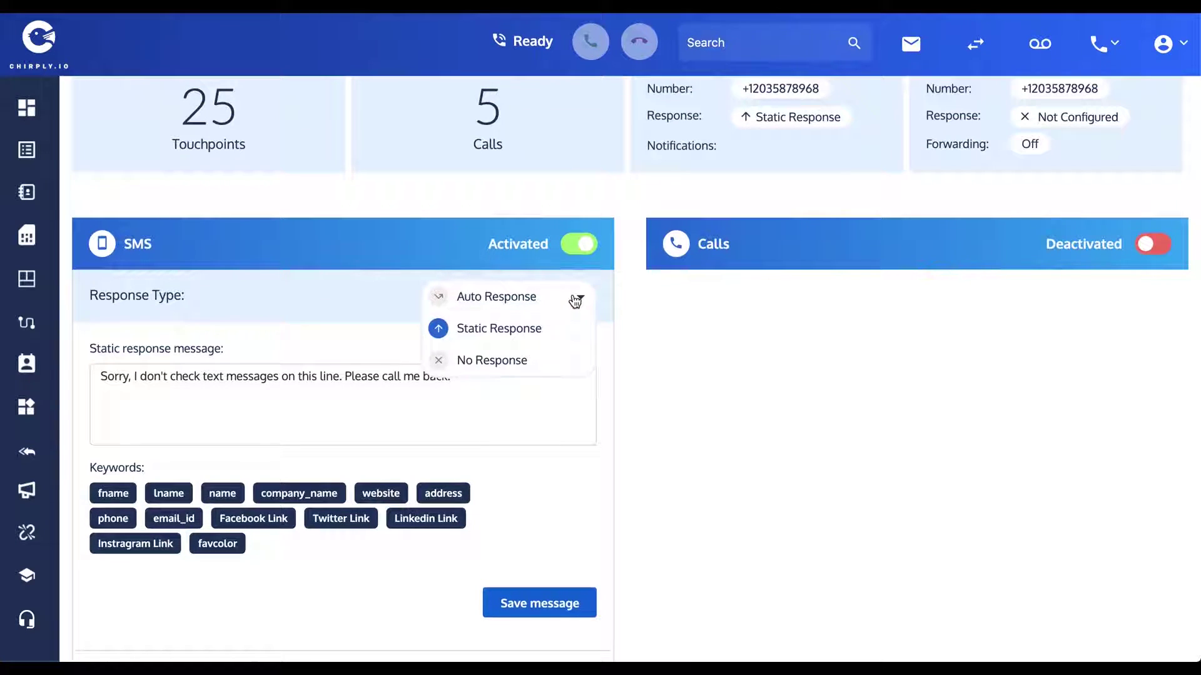
click(495, 299)
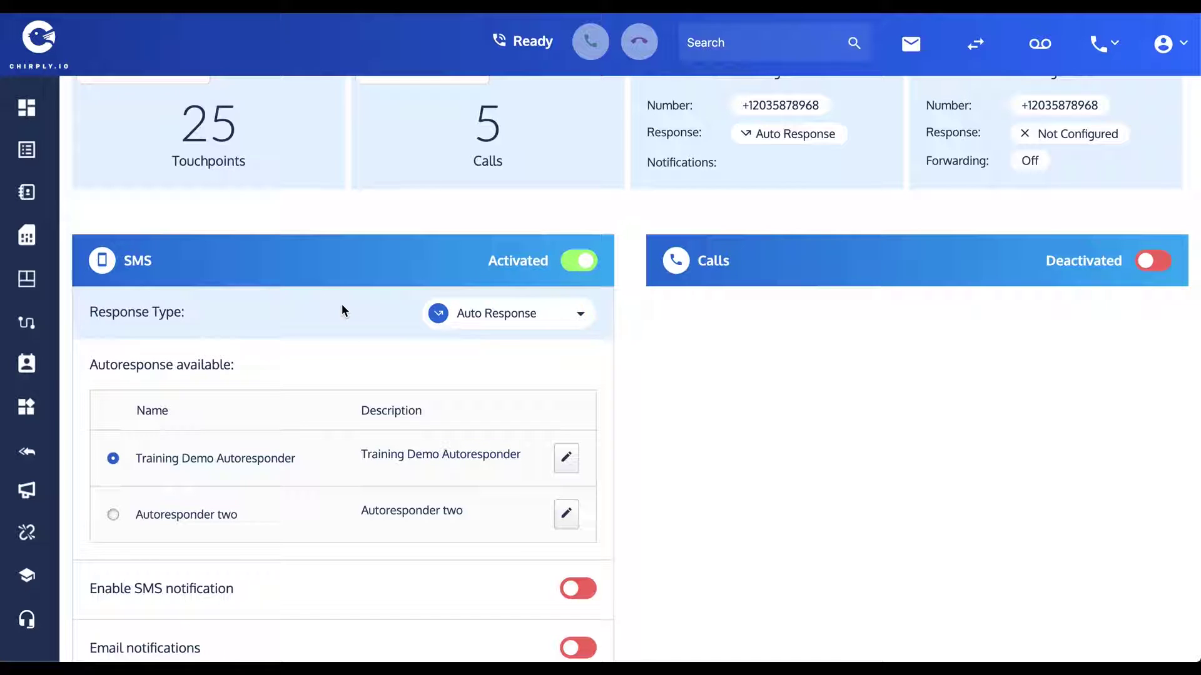
scroll(342, 303, up, 1)
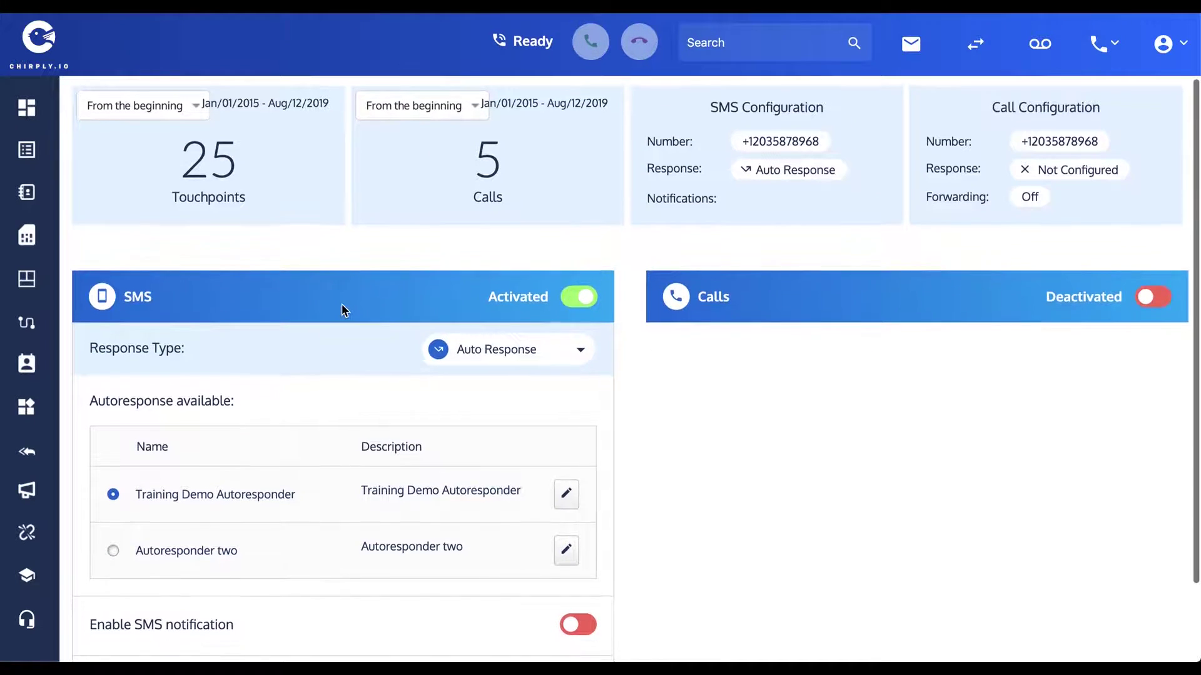
scroll(342, 306, down, 2)
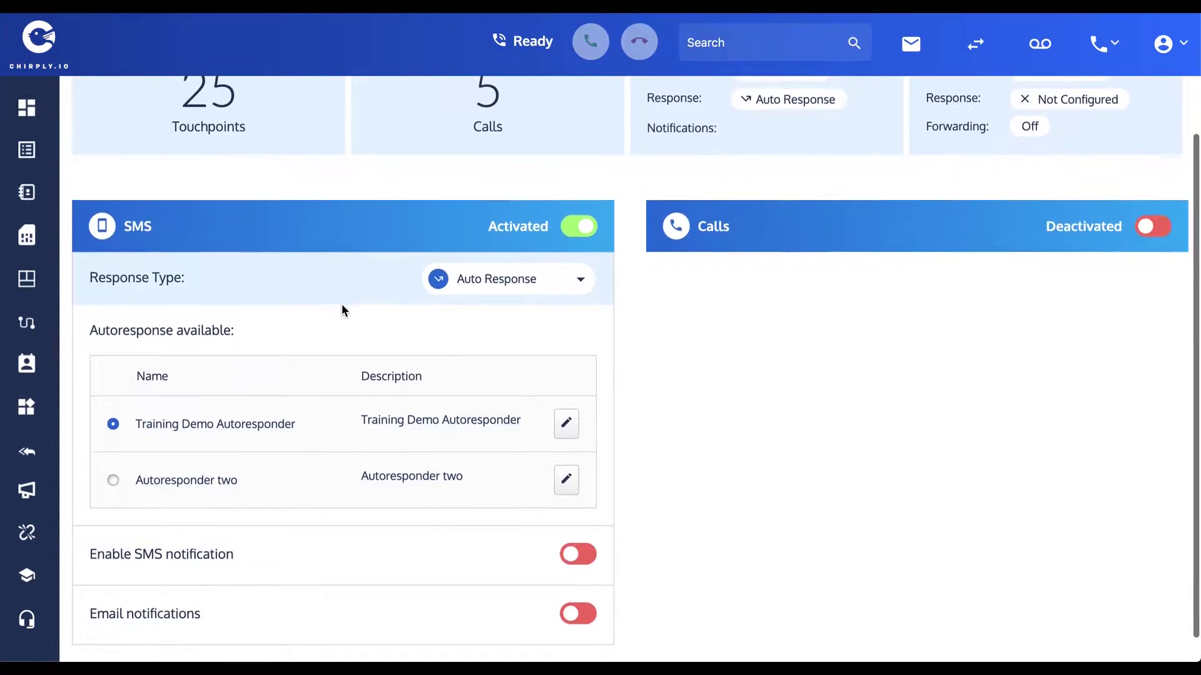
scroll(341, 308, down, 1)
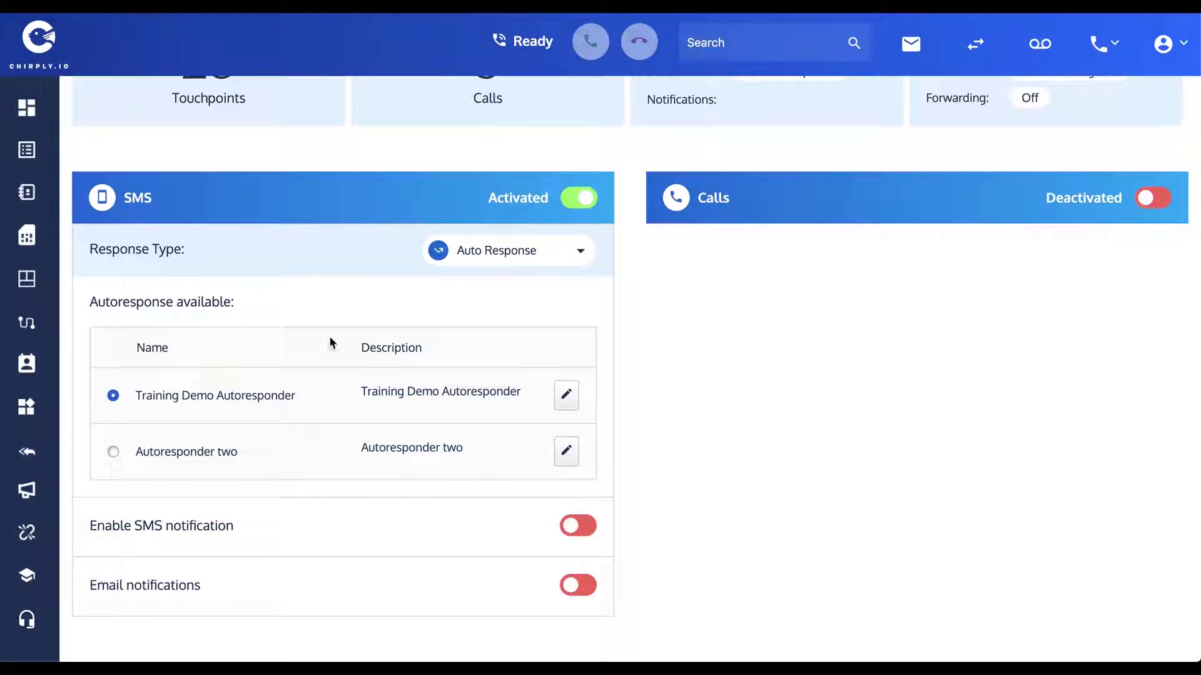
click(113, 452)
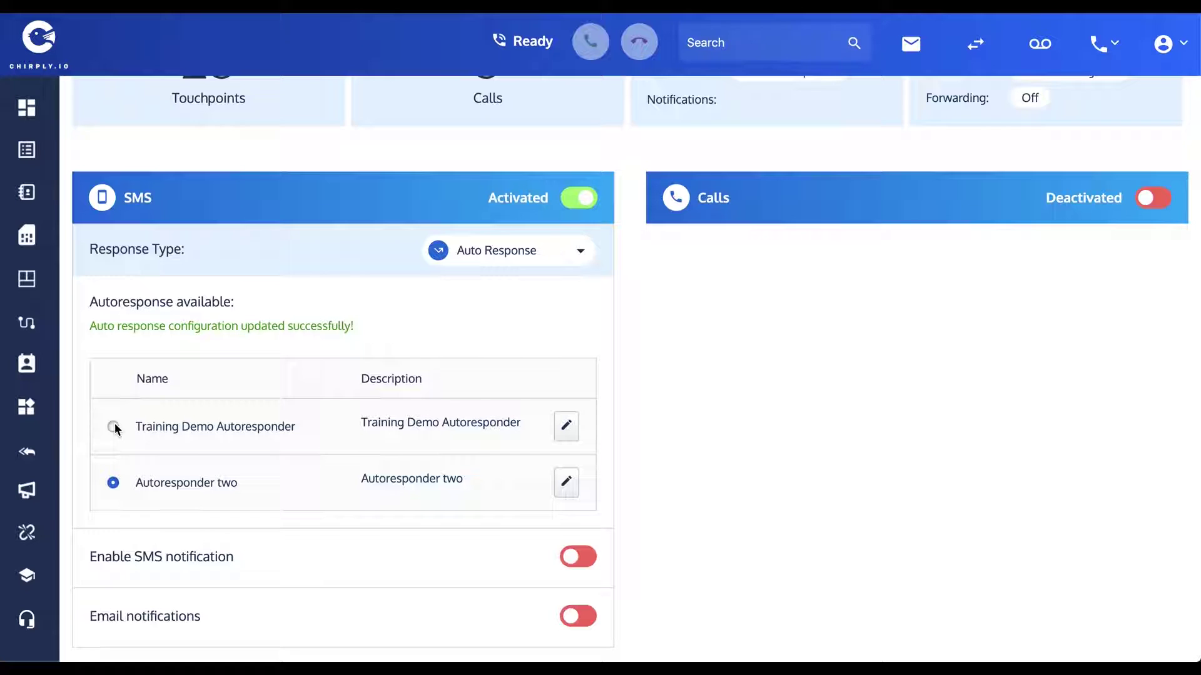
click(114, 427)
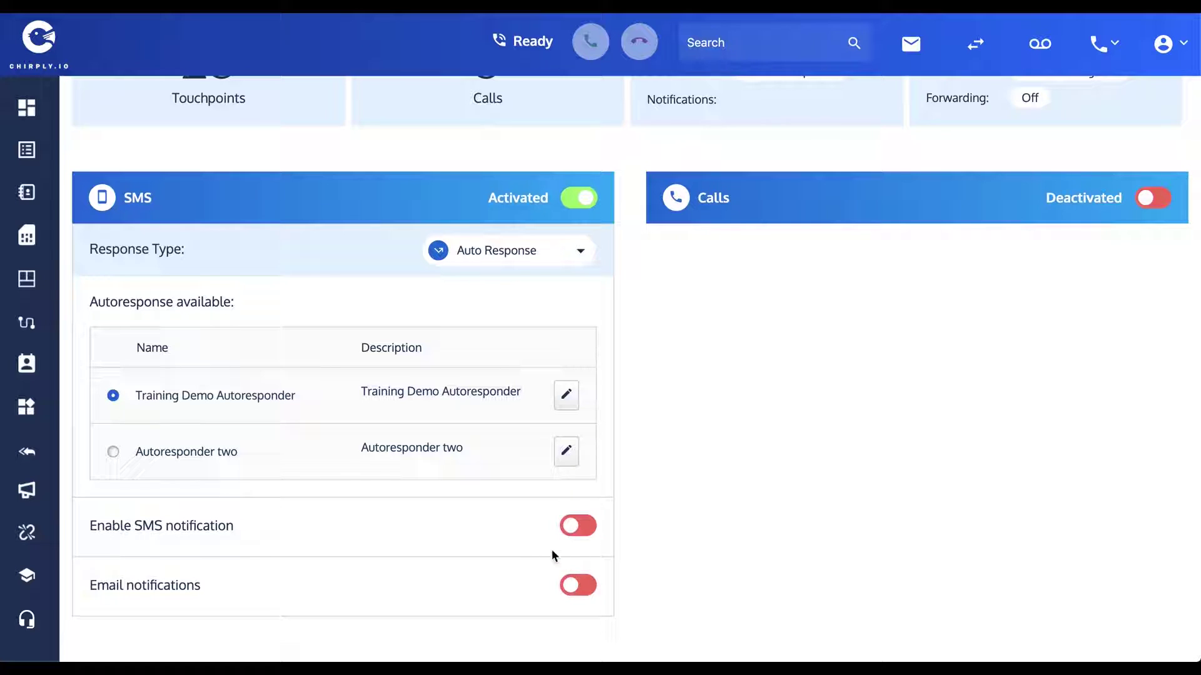
- Check the line's phone number and the Training Demo Autoresponder description
scroll(388, 383, up, 2)
scroll(390, 386, up, 1)
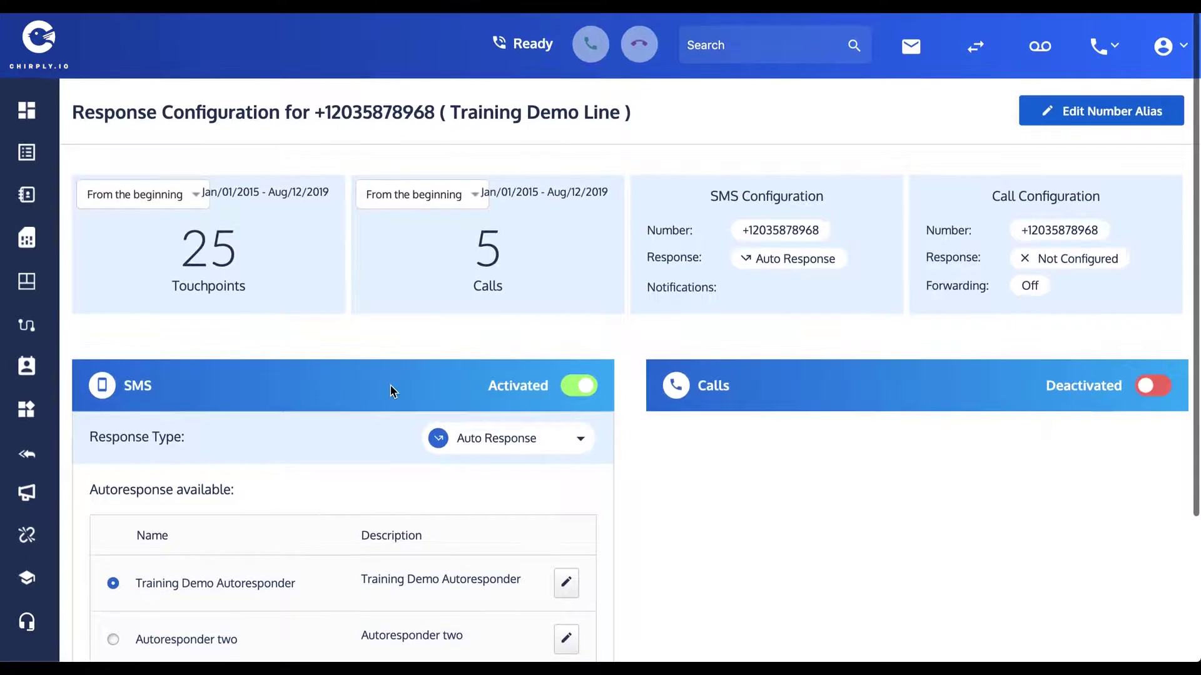
drag(331, 108, 435, 110)
scroll(321, 303, down, 1)
scroll(321, 307, down, 2)
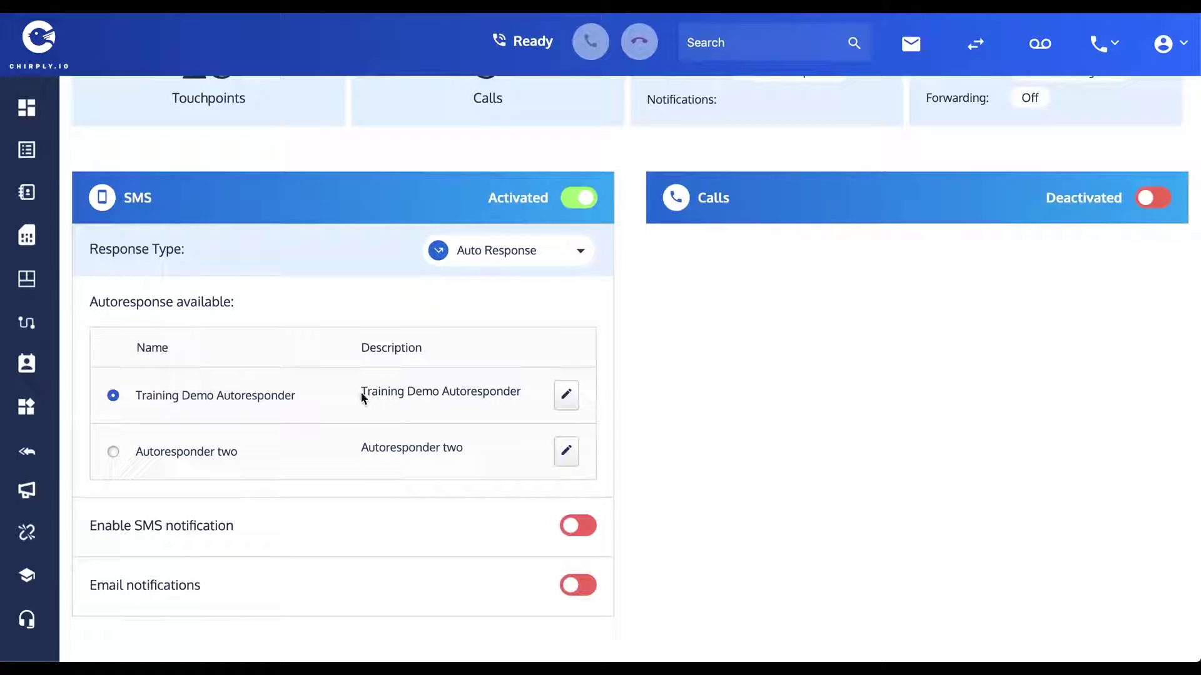
drag(517, 394, 363, 394)
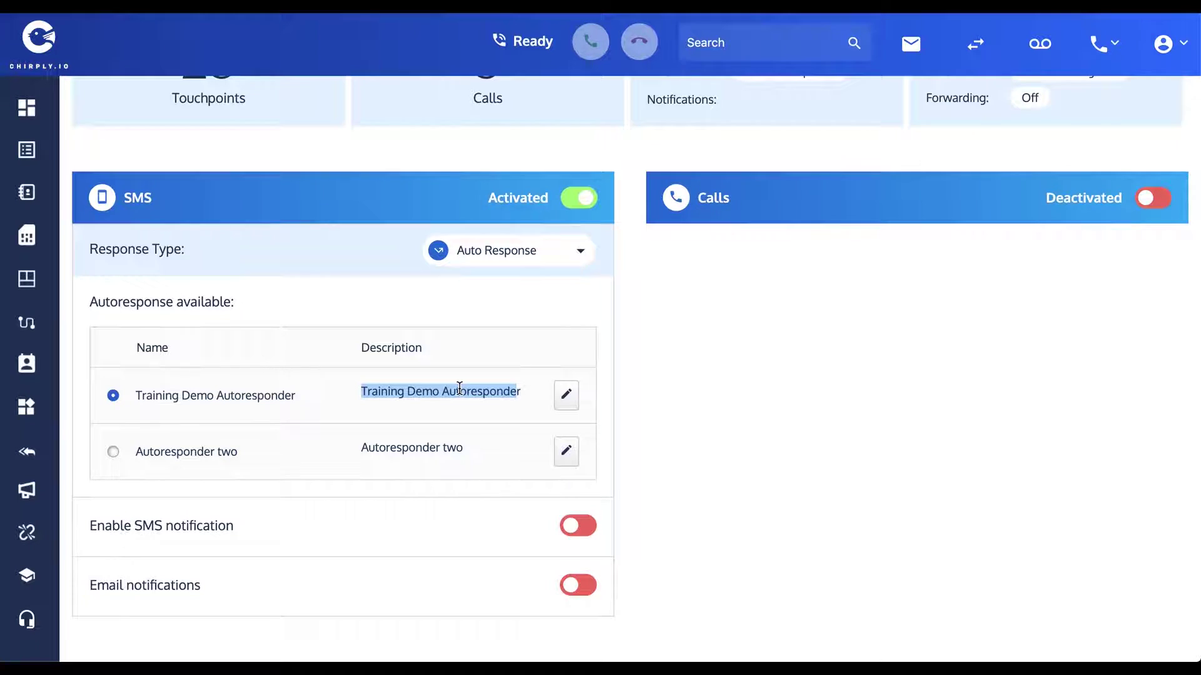
- Activate Calls so the line receives calls, with every call option left off
scroll(460, 389, up, 2)
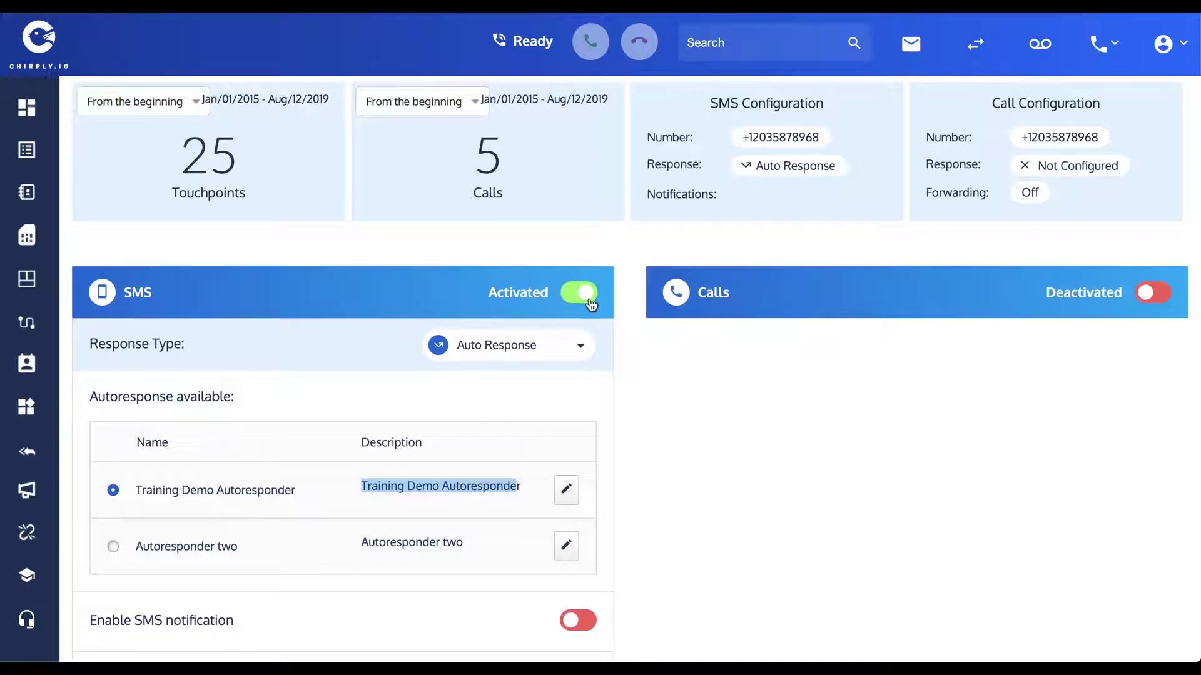
scroll(591, 303, up, 2)
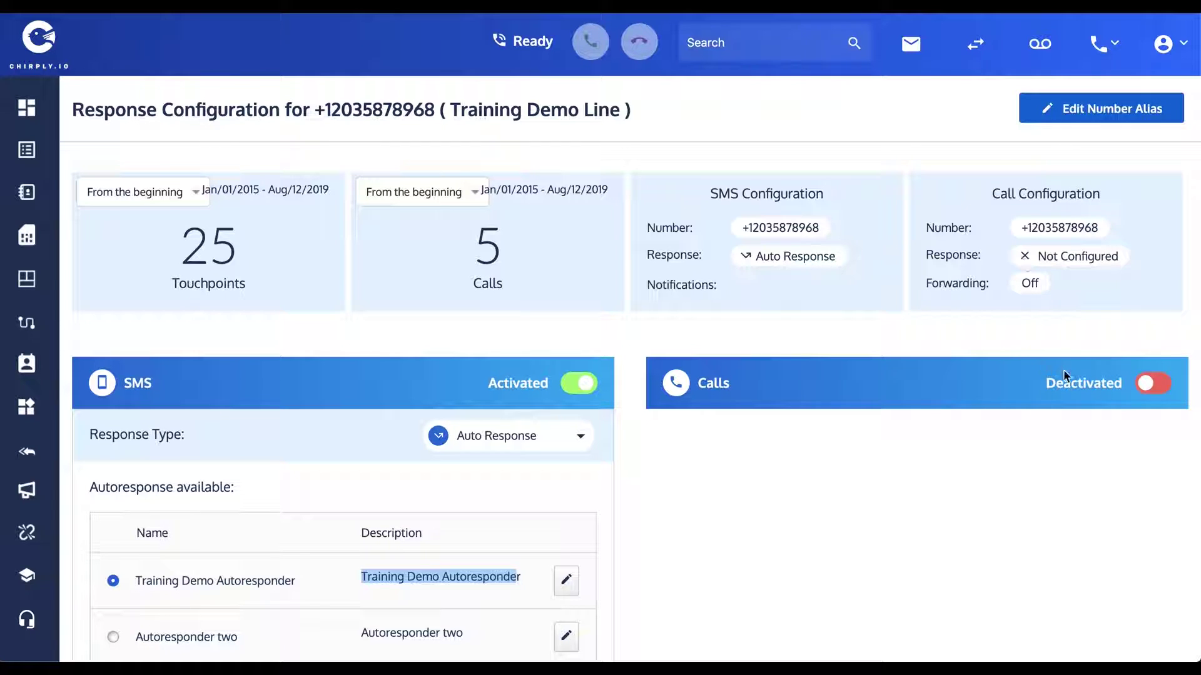
click(1150, 384)
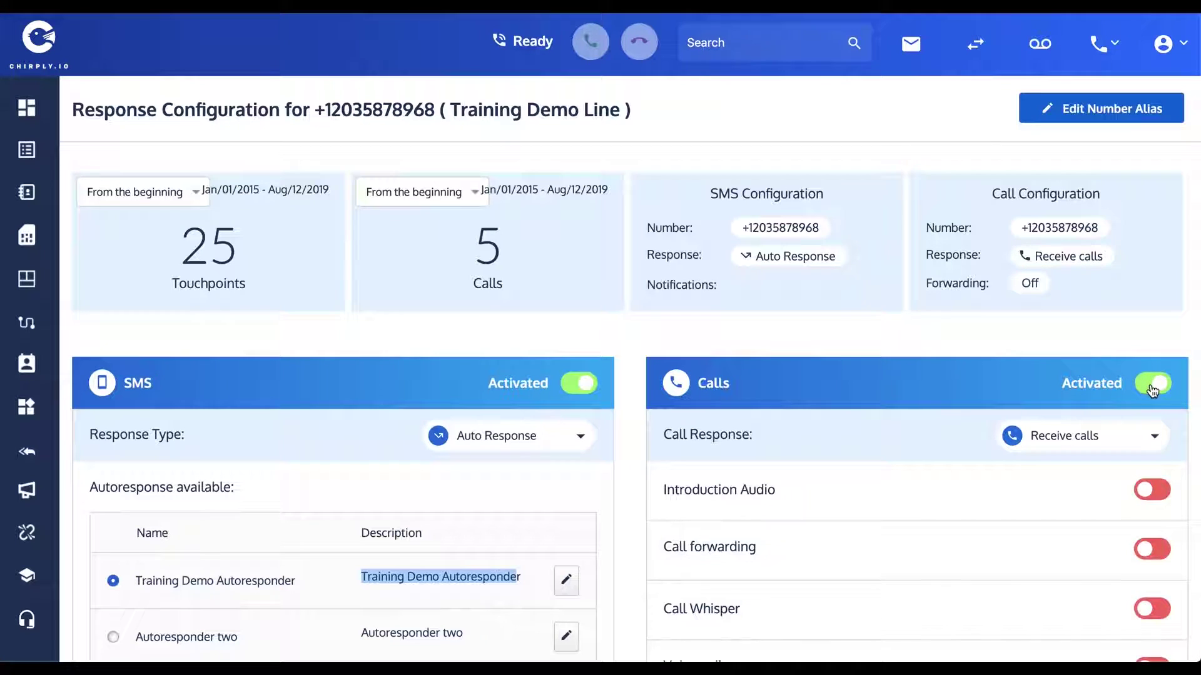
scroll(857, 428, down, 1)
scroll(855, 426, down, 3)
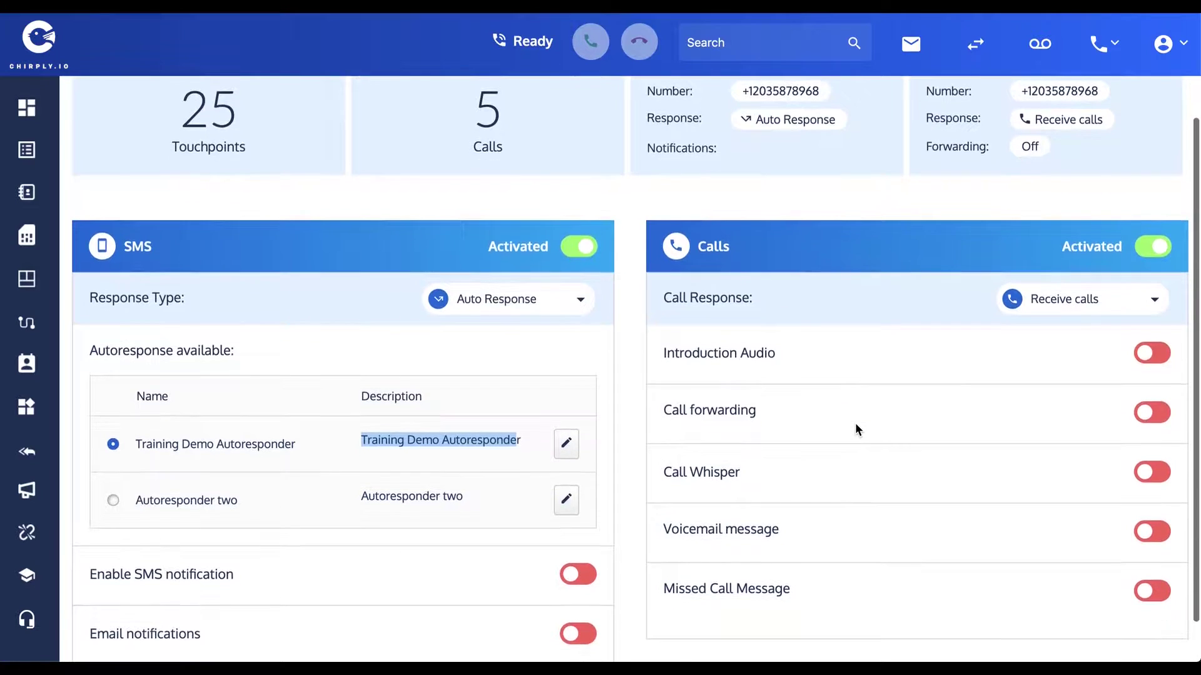
- Set Call Response to IVR and check the IVR list, which has none available
click(1075, 249)
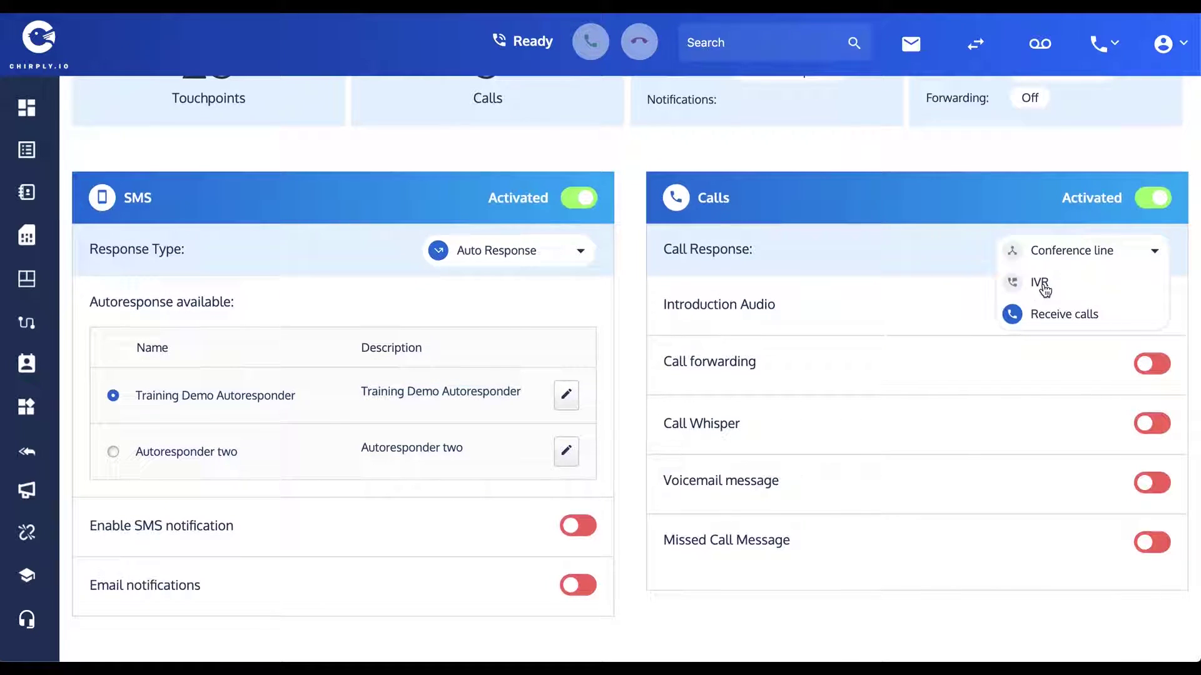
click(1042, 284)
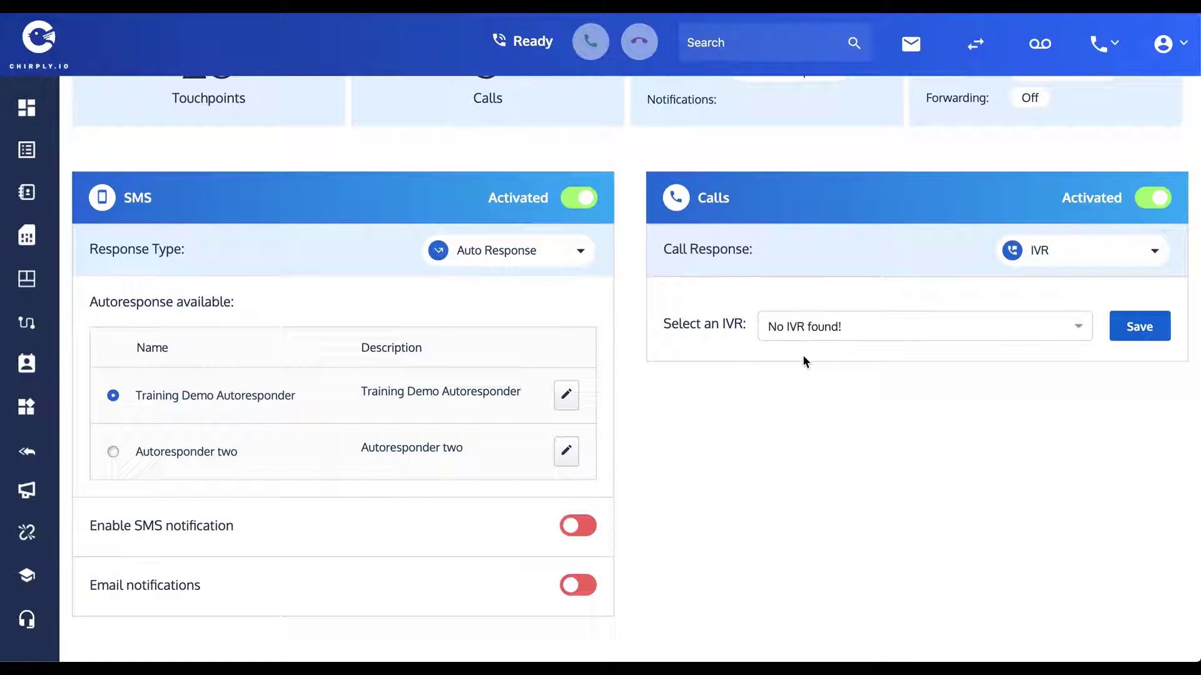
click(1082, 335)
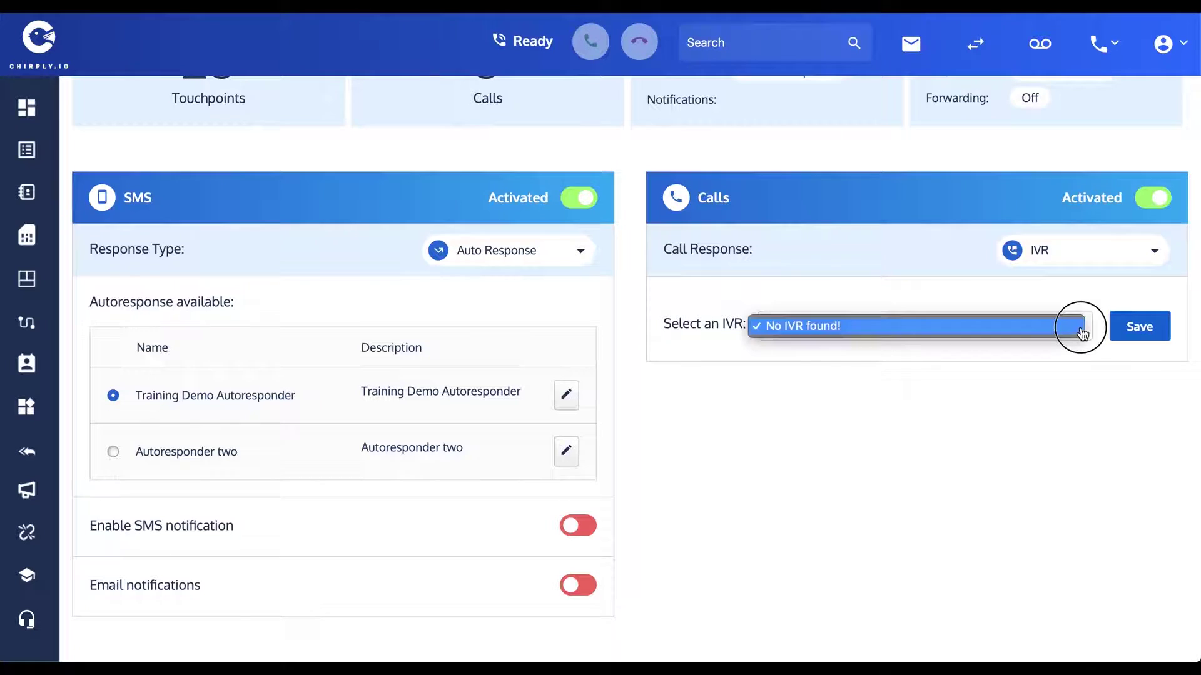
click(982, 305)
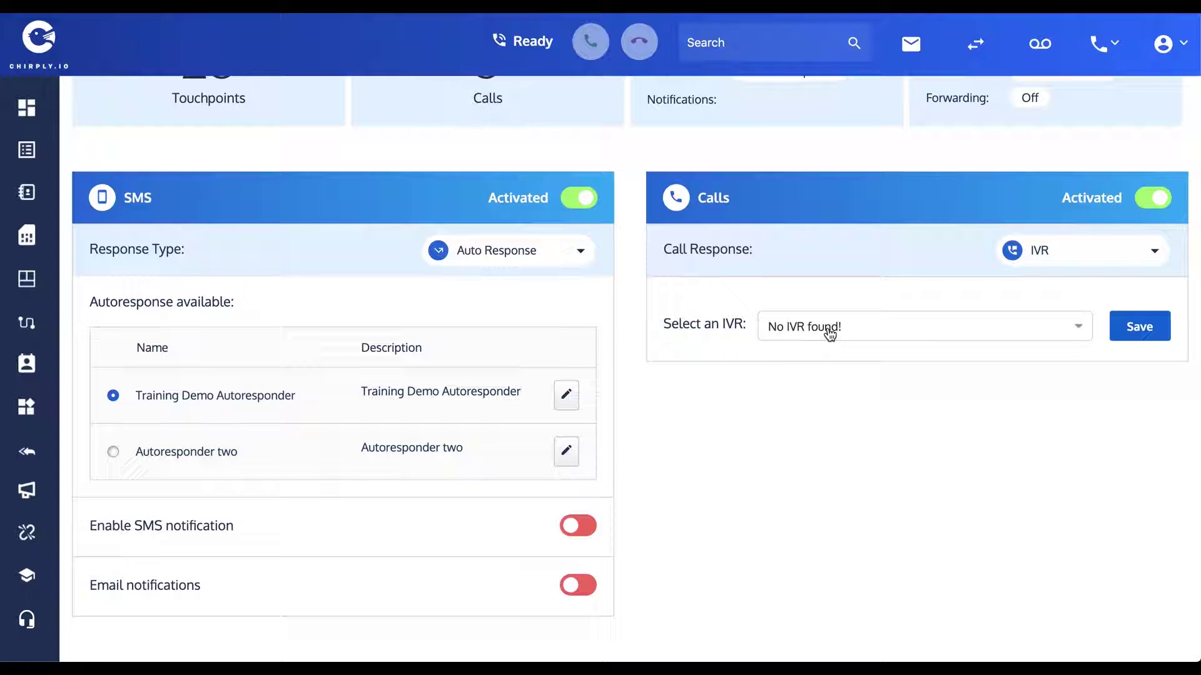
- Try Conference line as the call response, then set it back to Receive calls
click(1035, 260)
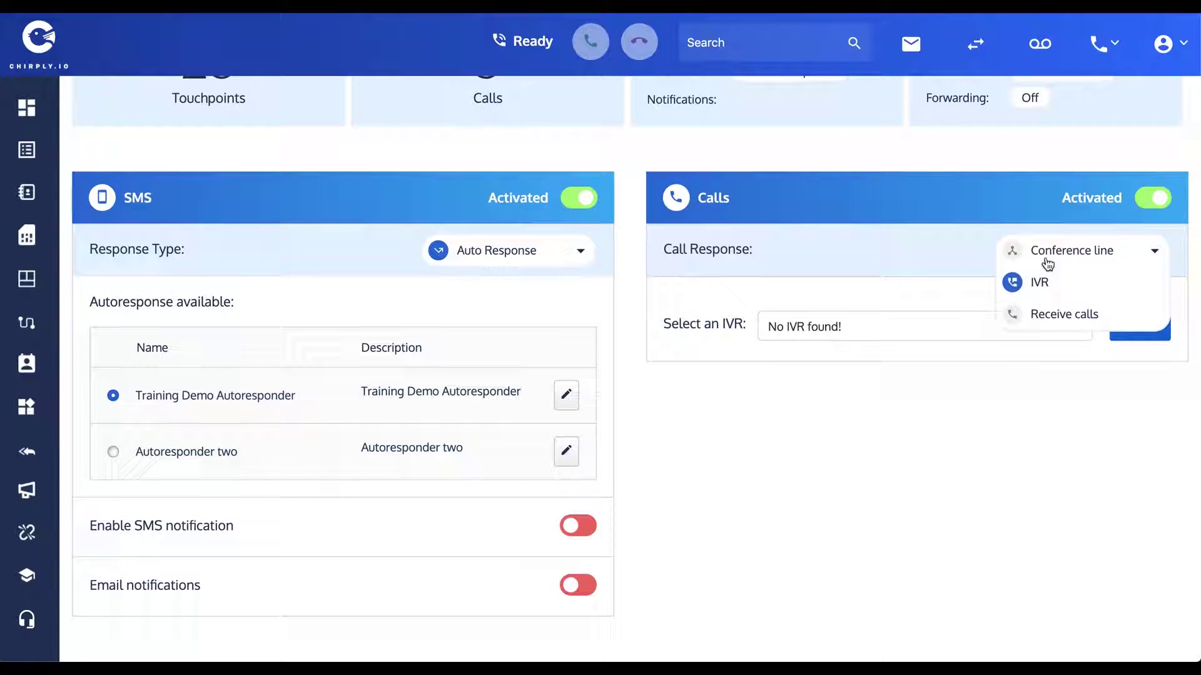
click(1079, 256)
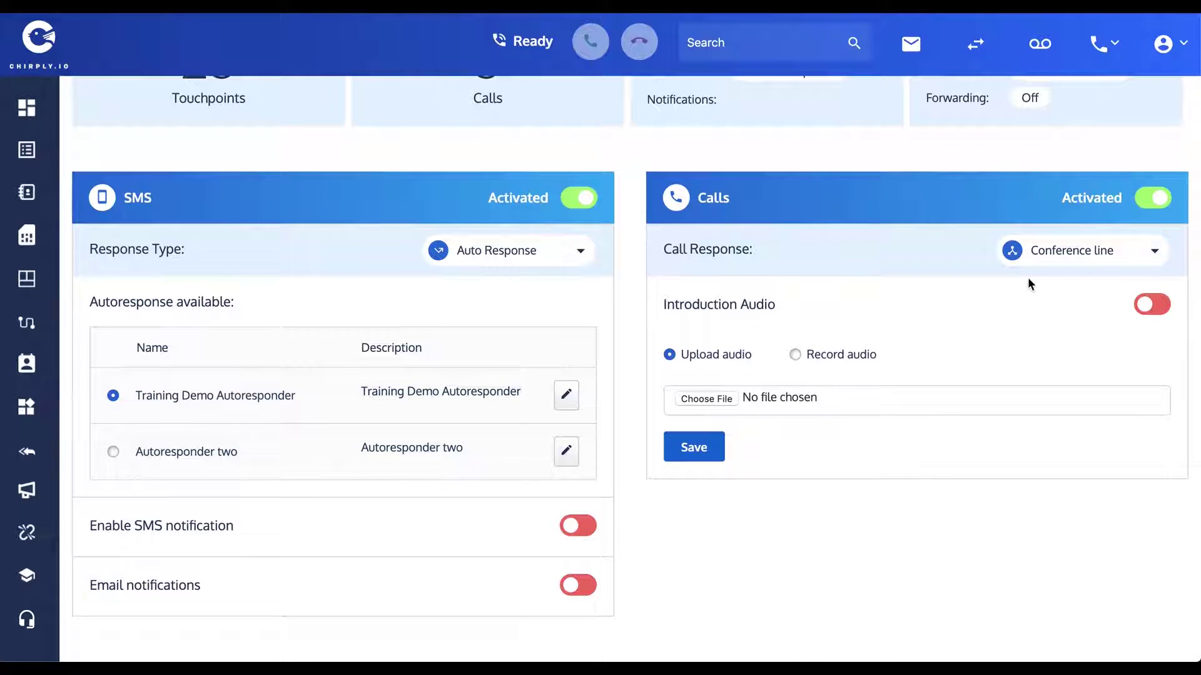
click(1043, 255)
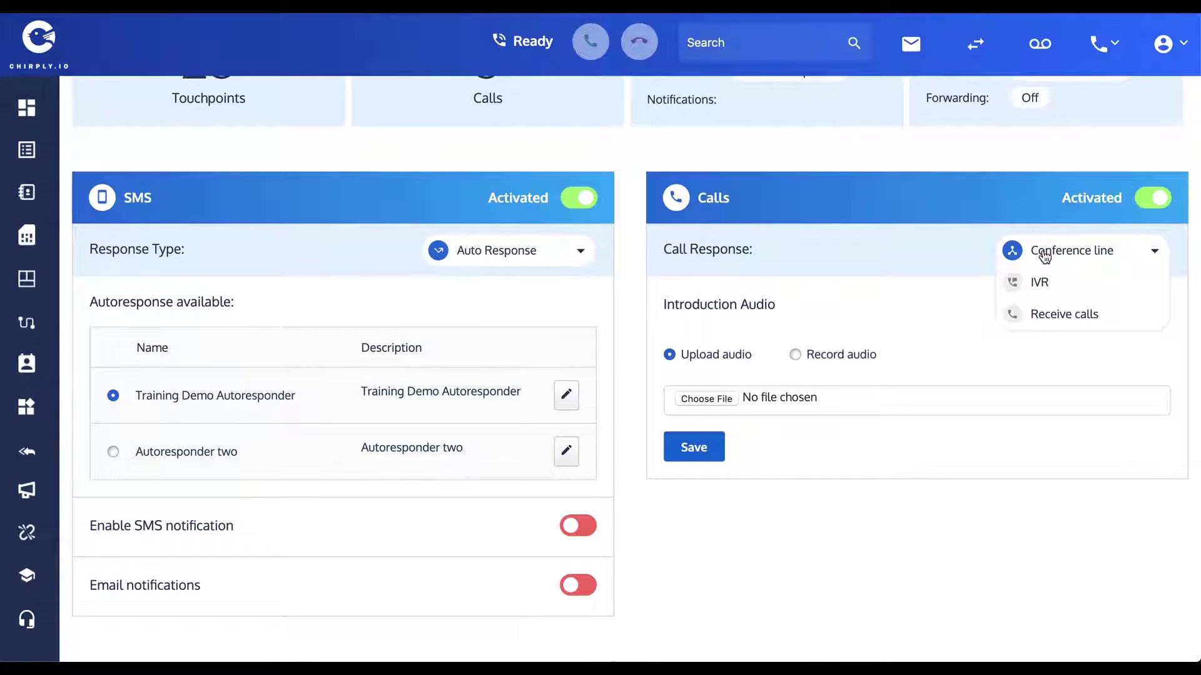
click(1048, 321)
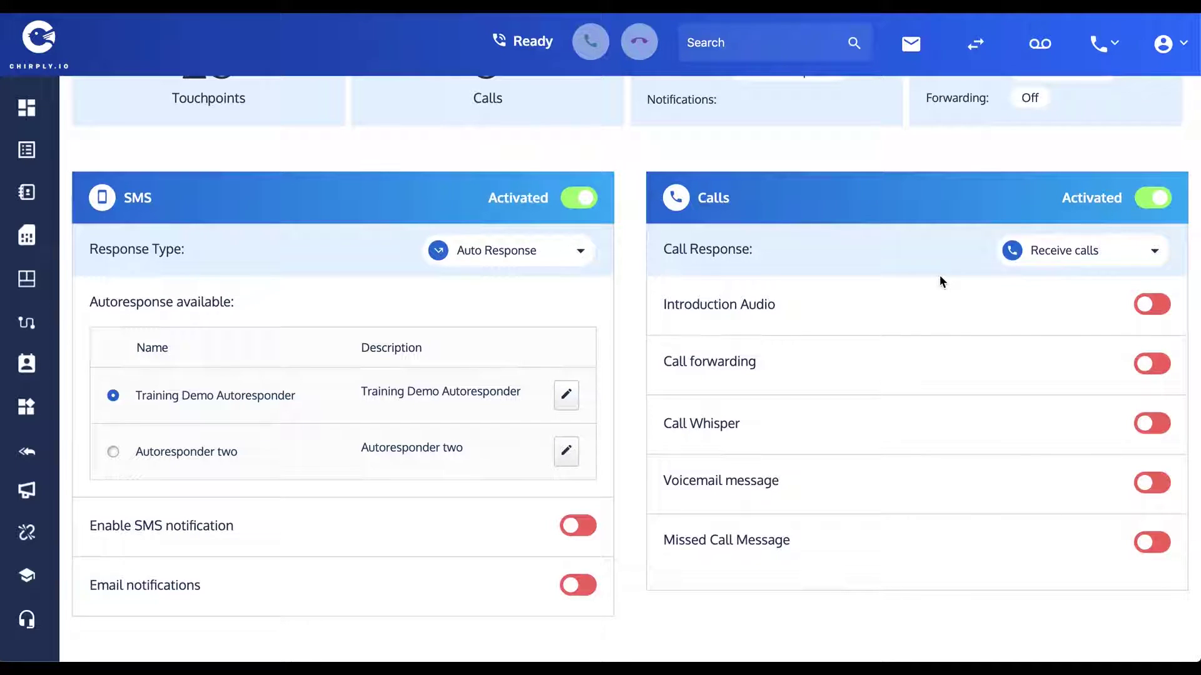
- Switch on Introduction Audio for the line's calls, defaulting to Upload audio
scroll(940, 281, up, 3)
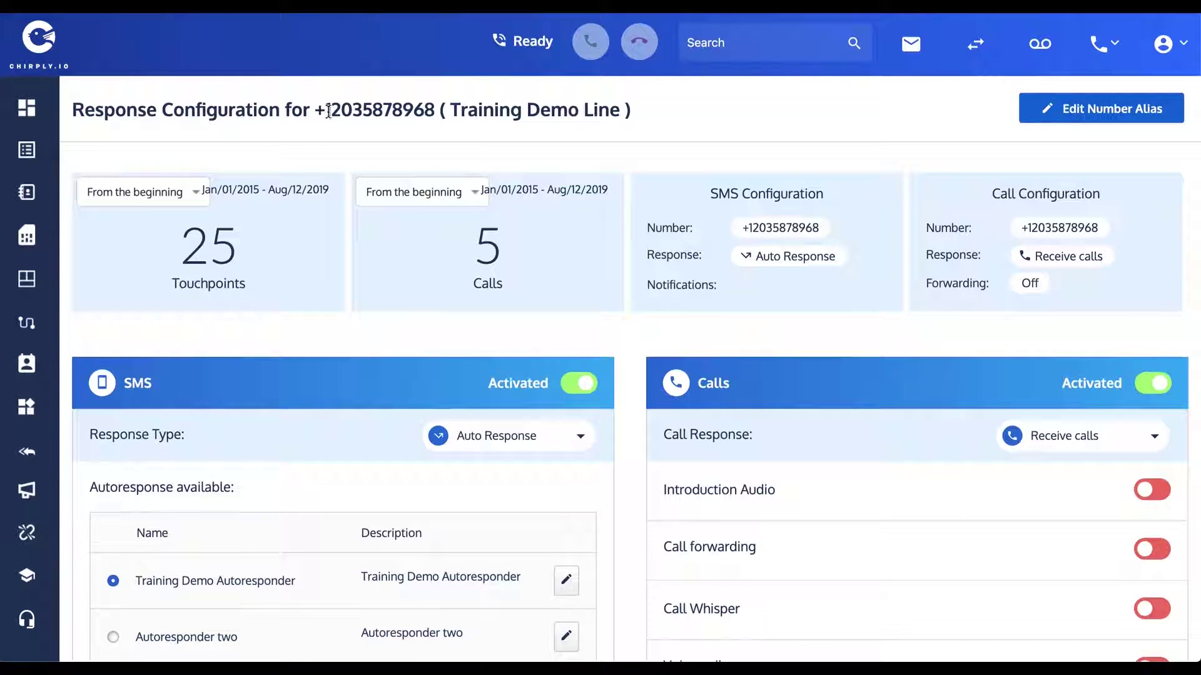
drag(330, 111, 436, 113)
scroll(858, 154, down, 3)
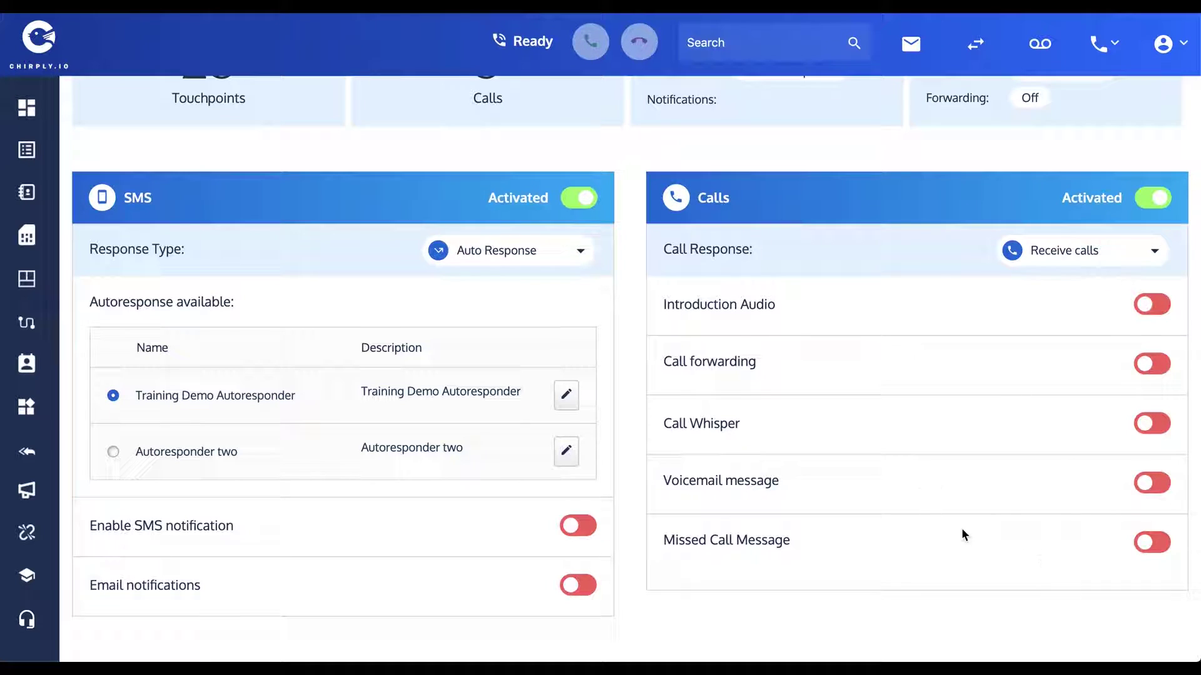
click(1145, 307)
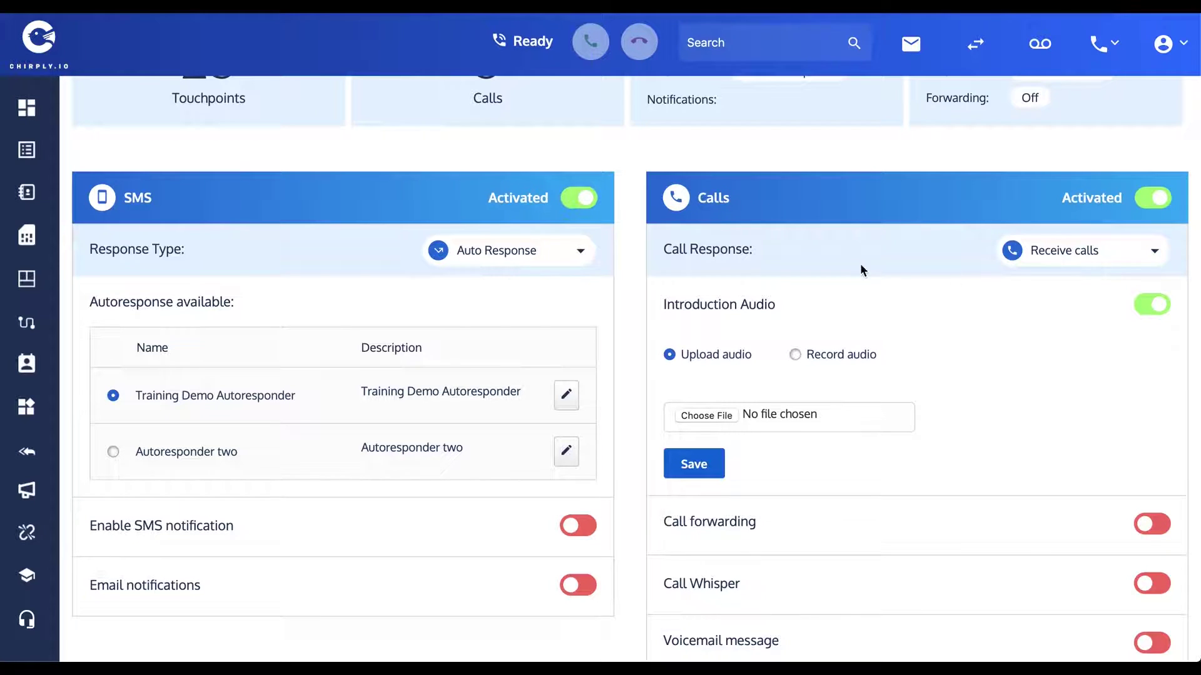
- Switch Introduction Audio off again for the Training Demo Line's calls
drag(667, 295, 740, 304)
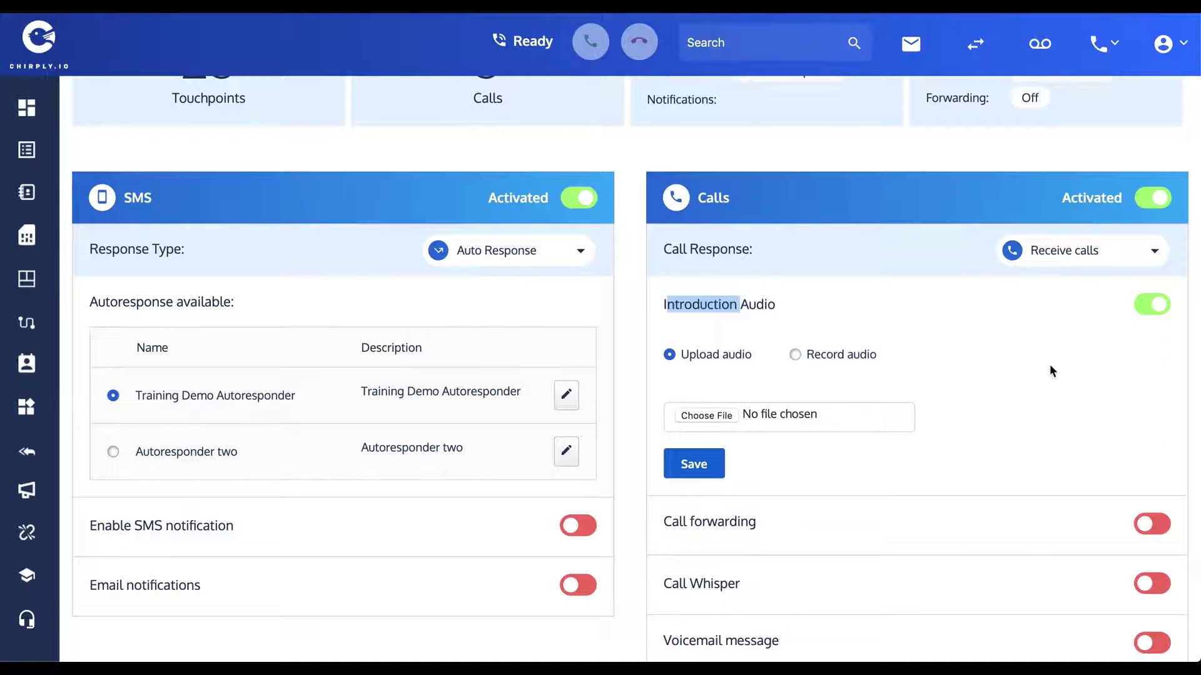
scroll(1118, 351, down, 1)
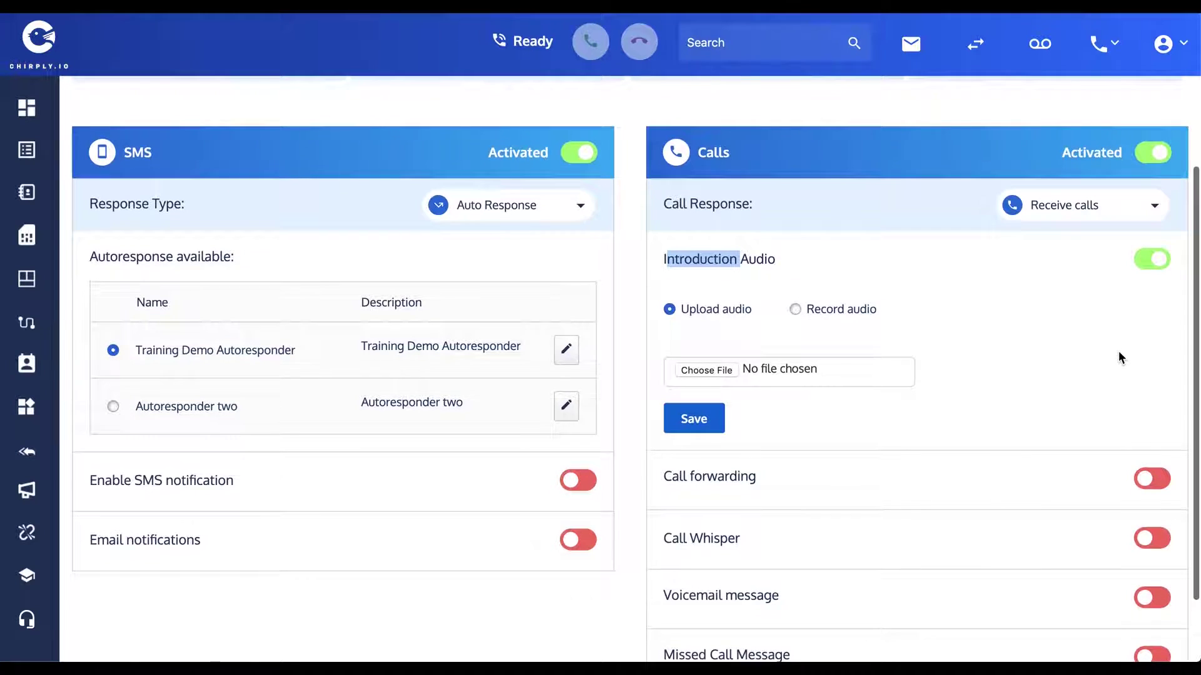
click(1161, 260)
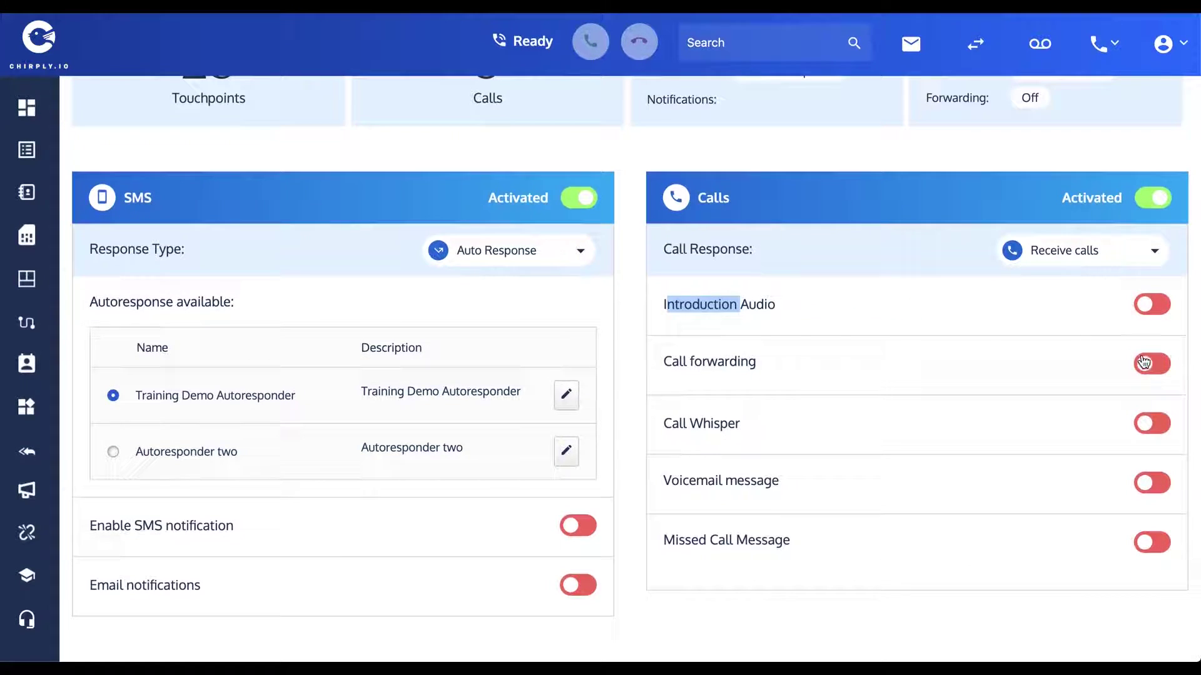
scroll(832, 278, up, 3)
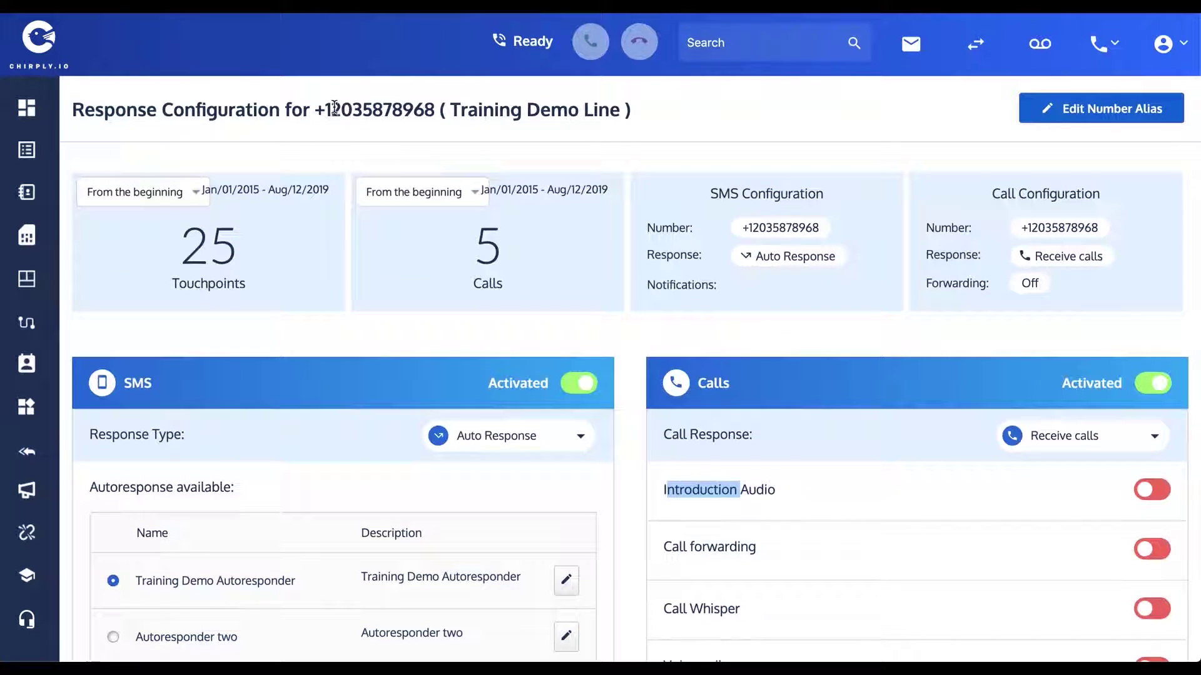
drag(332, 110, 433, 110)
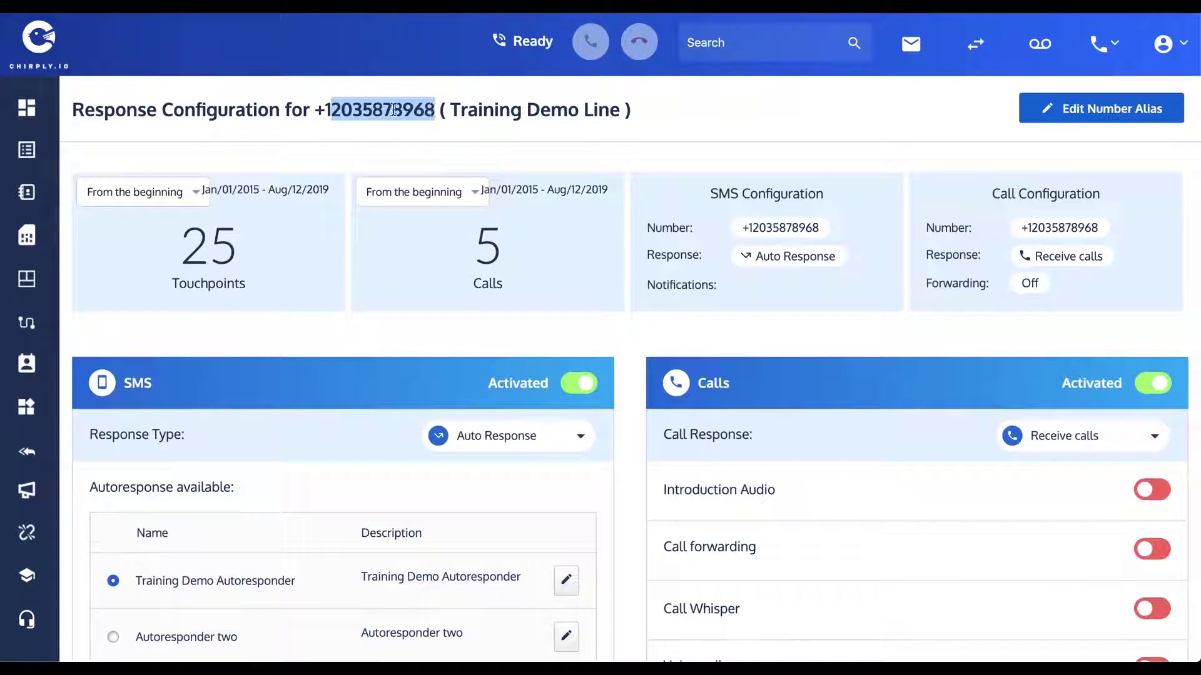
scroll(841, 365, down, 3)
click(1140, 408)
scroll(1027, 418, down, 2)
scroll(1026, 412, down, 1)
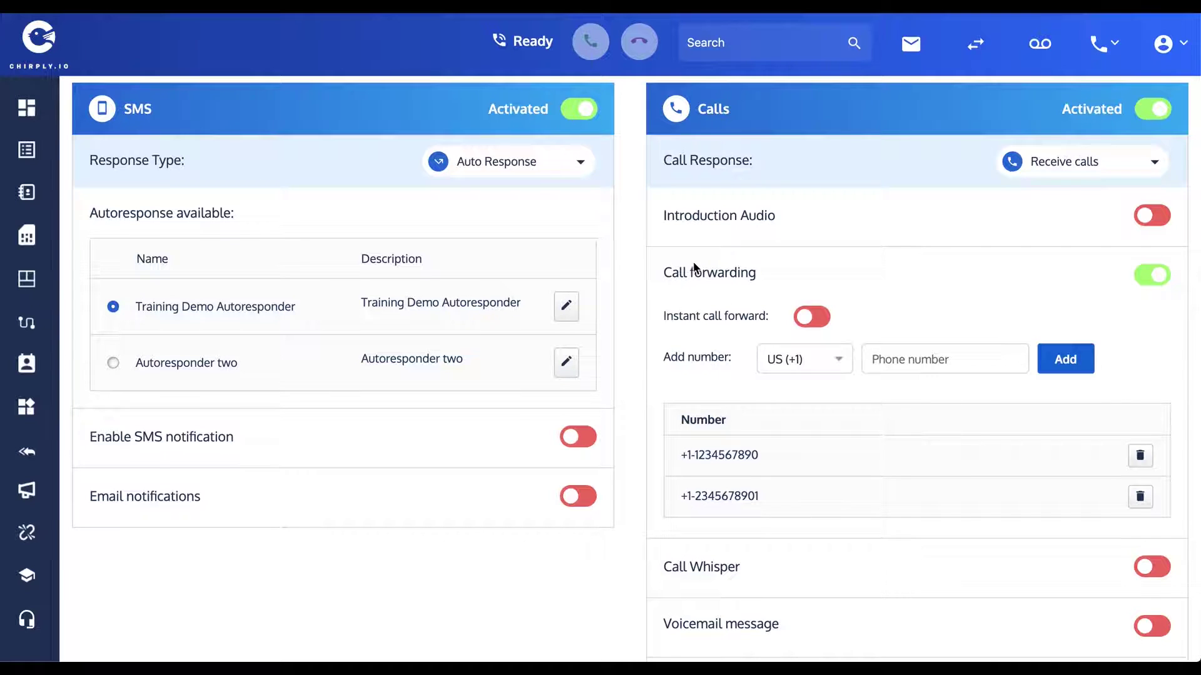
scroll(691, 268, up, 5)
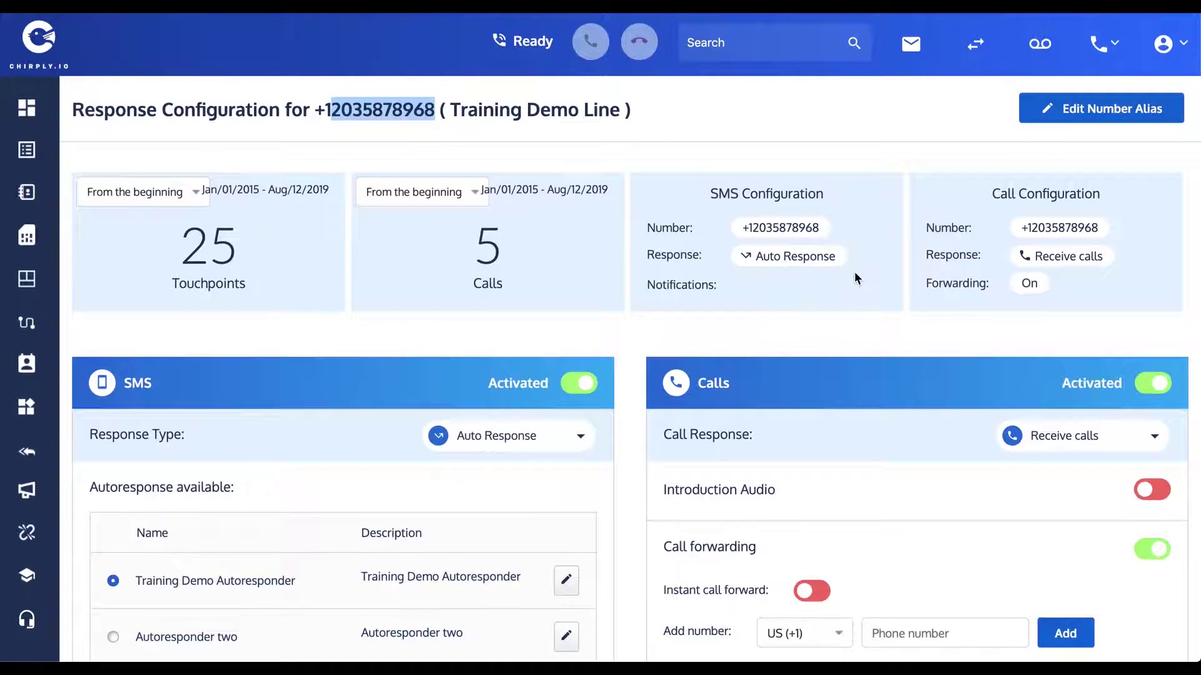
scroll(854, 271, down, 5)
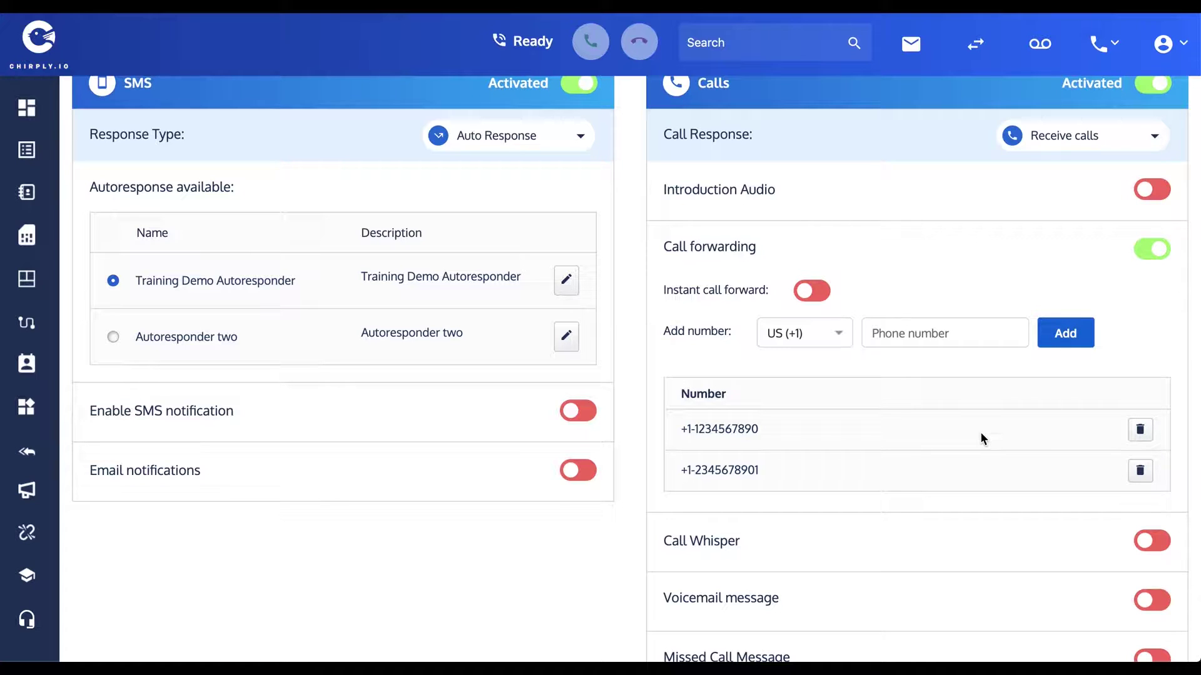
scroll(978, 375, up, 1)
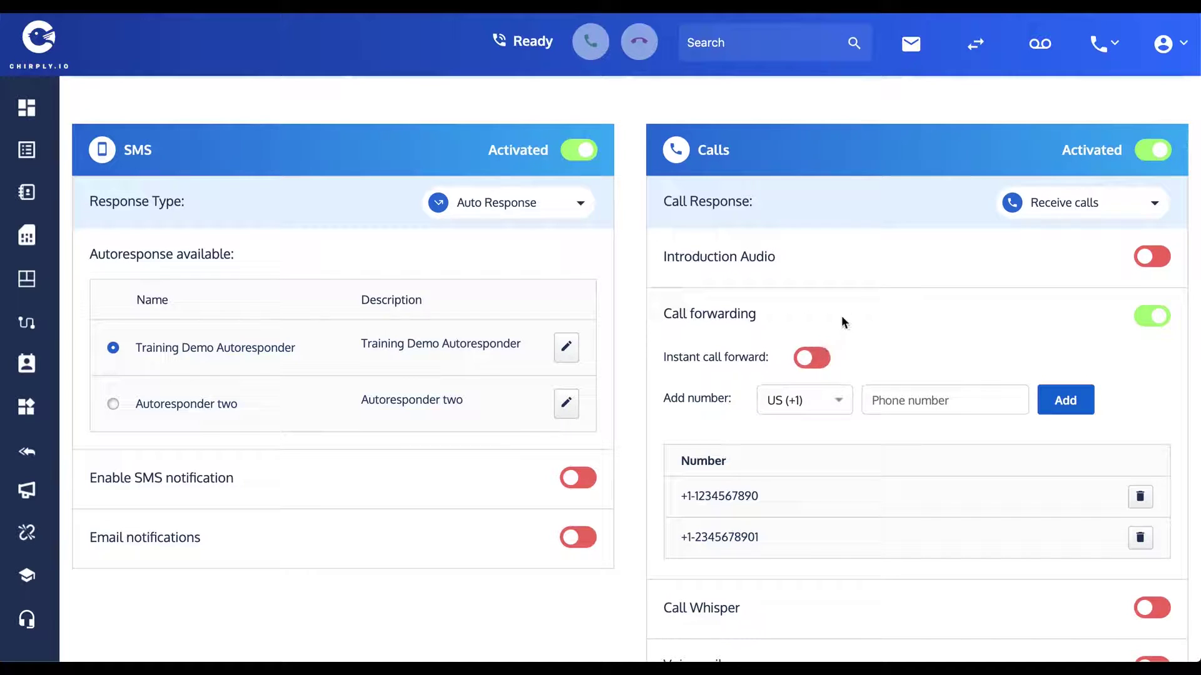
scroll(841, 319, up, 2)
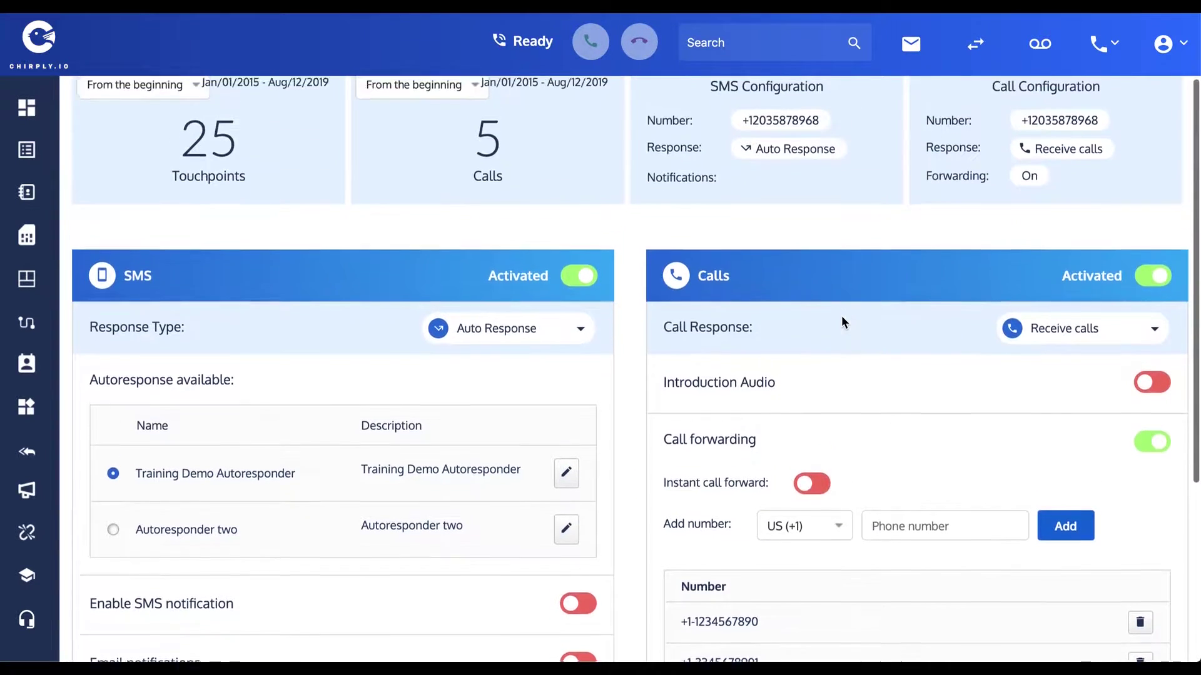
scroll(842, 315, up, 2)
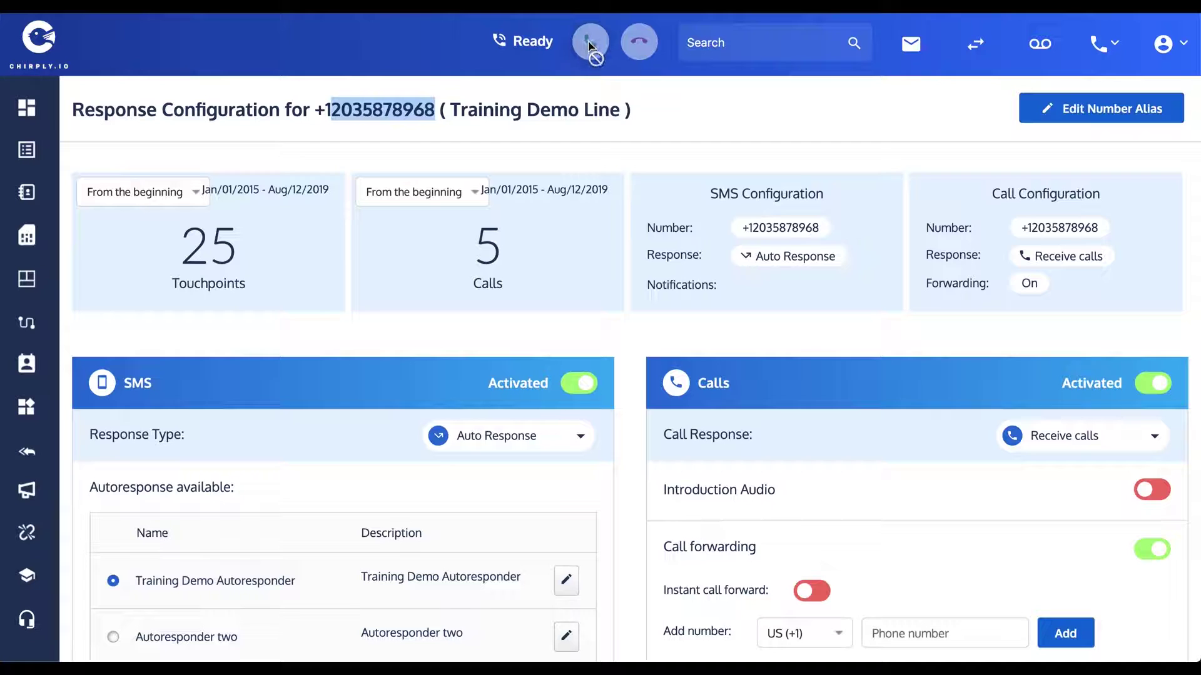
scroll(864, 444, down, 2)
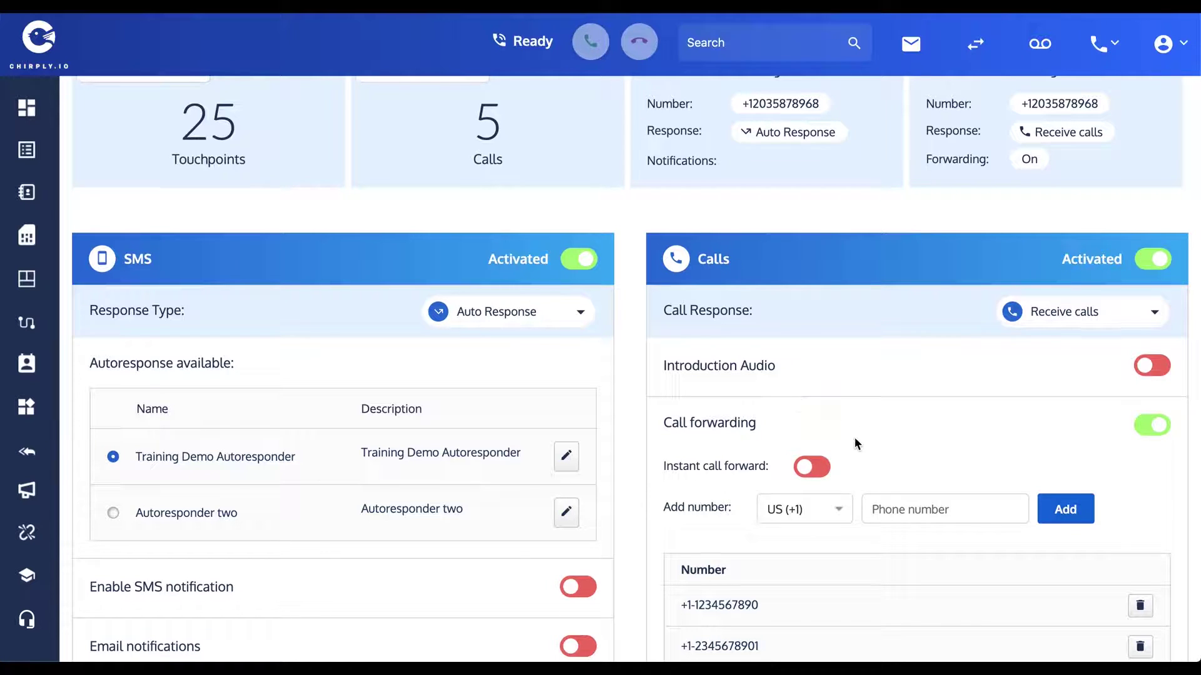
scroll(856, 437, down, 1)
scroll(856, 437, down, 1)
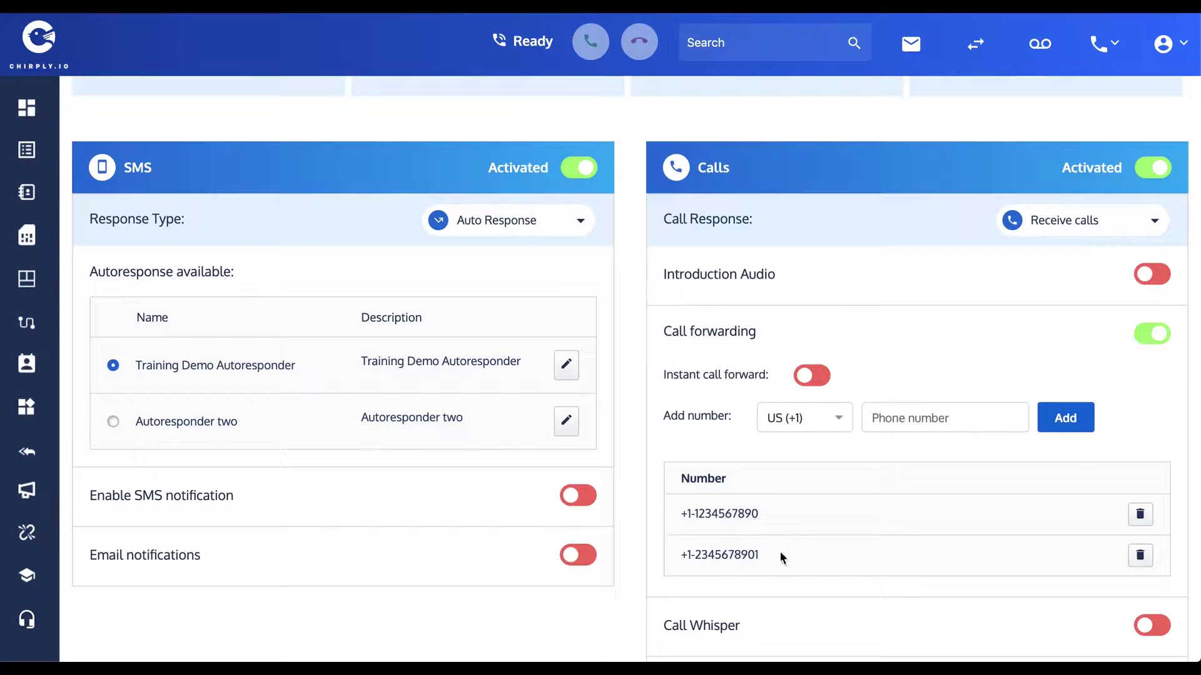
scroll(791, 554, down, 2)
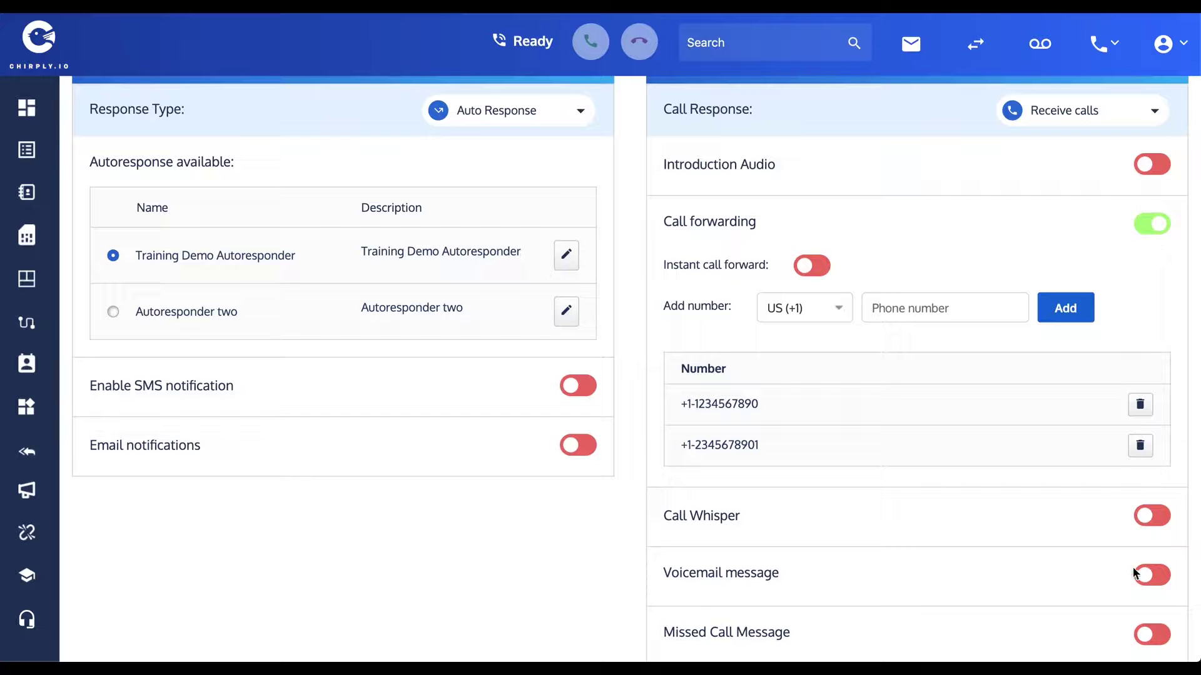
- Turn Call Whisper on, keeping Call forwarding on with its two forwarding numbers
click(1148, 522)
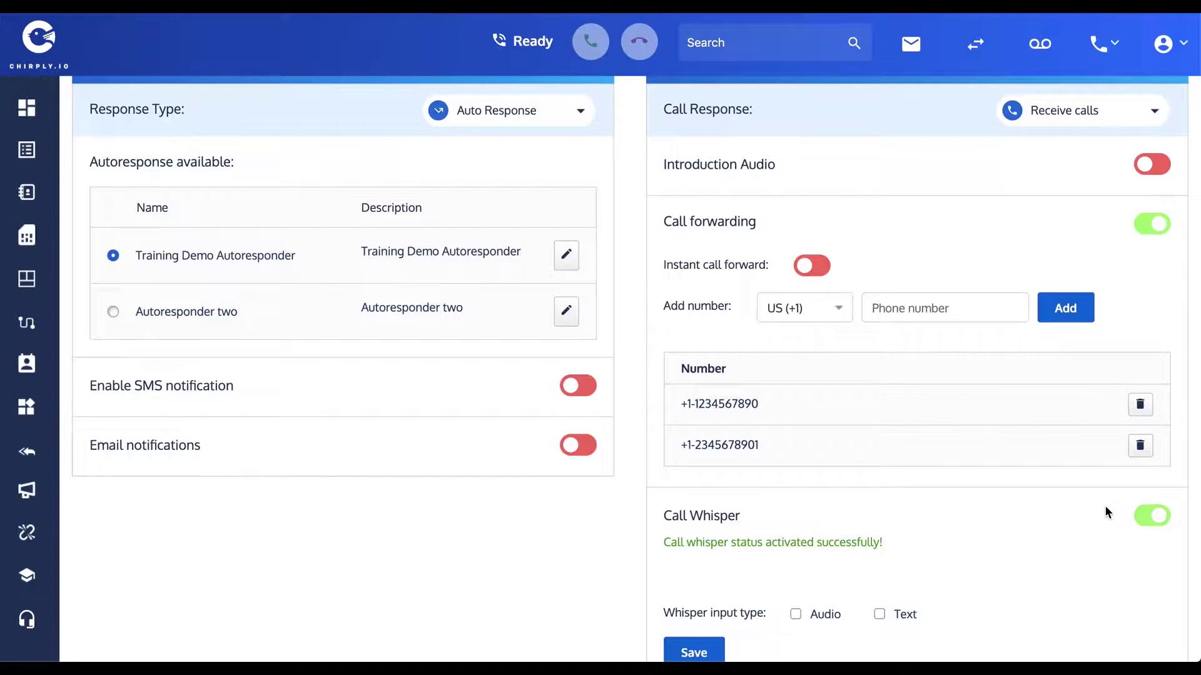
scroll(1105, 506, down, 1)
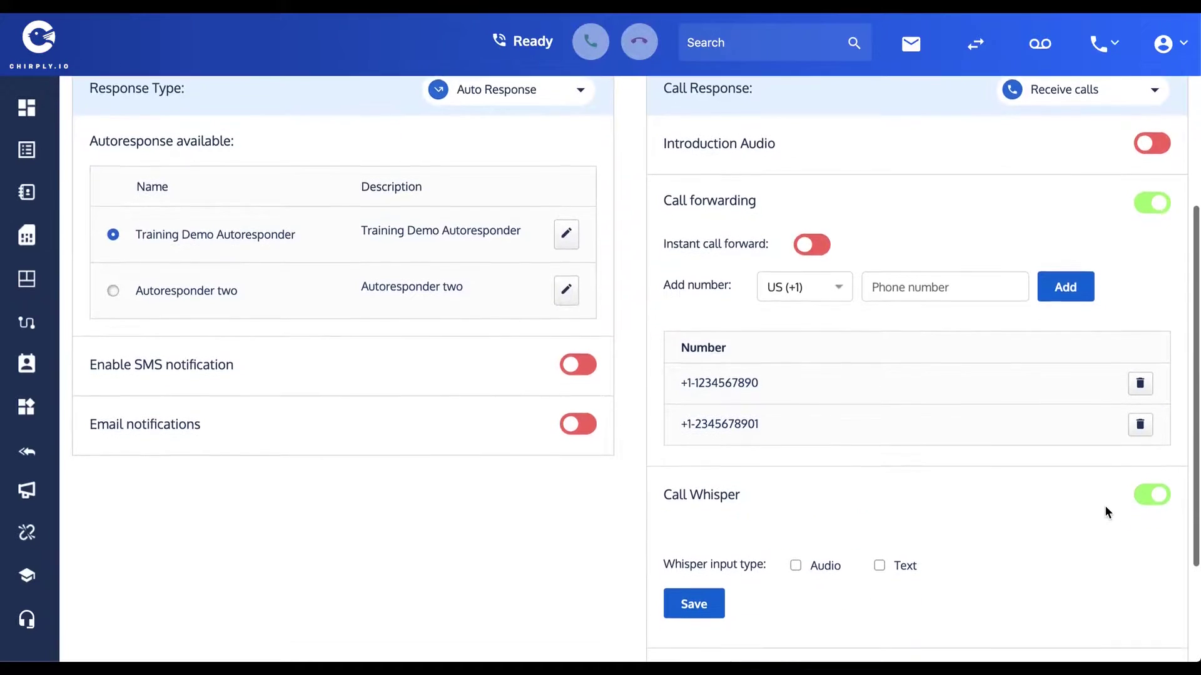
click(1152, 202)
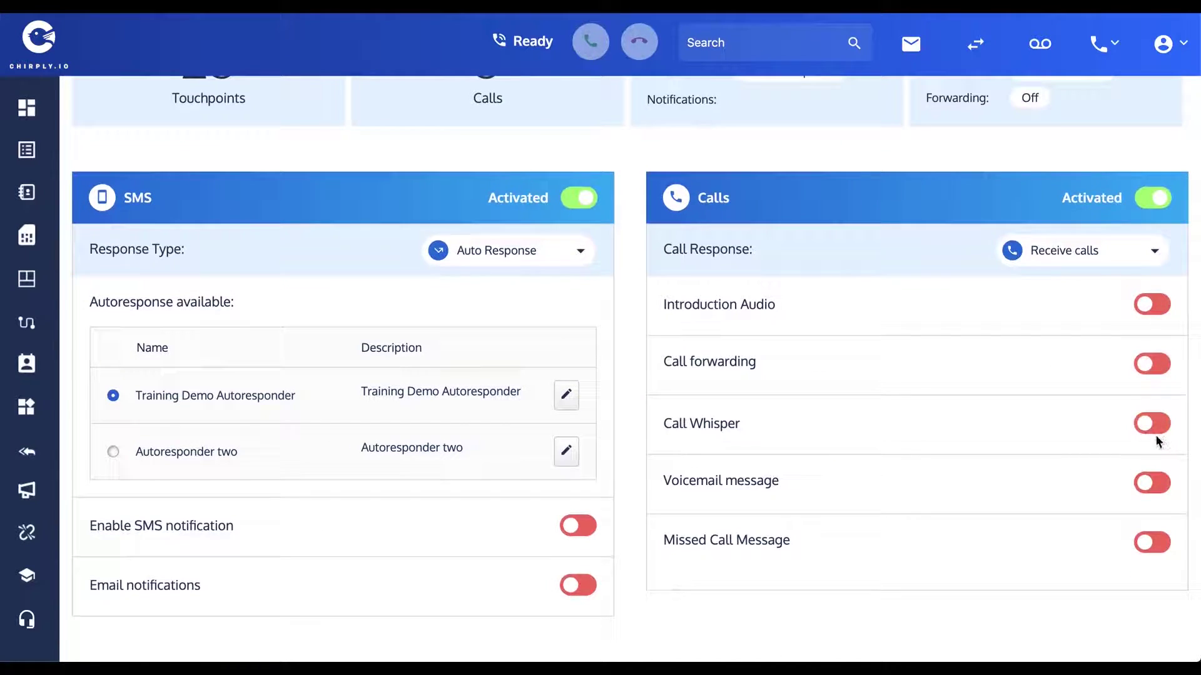
click(1151, 363)
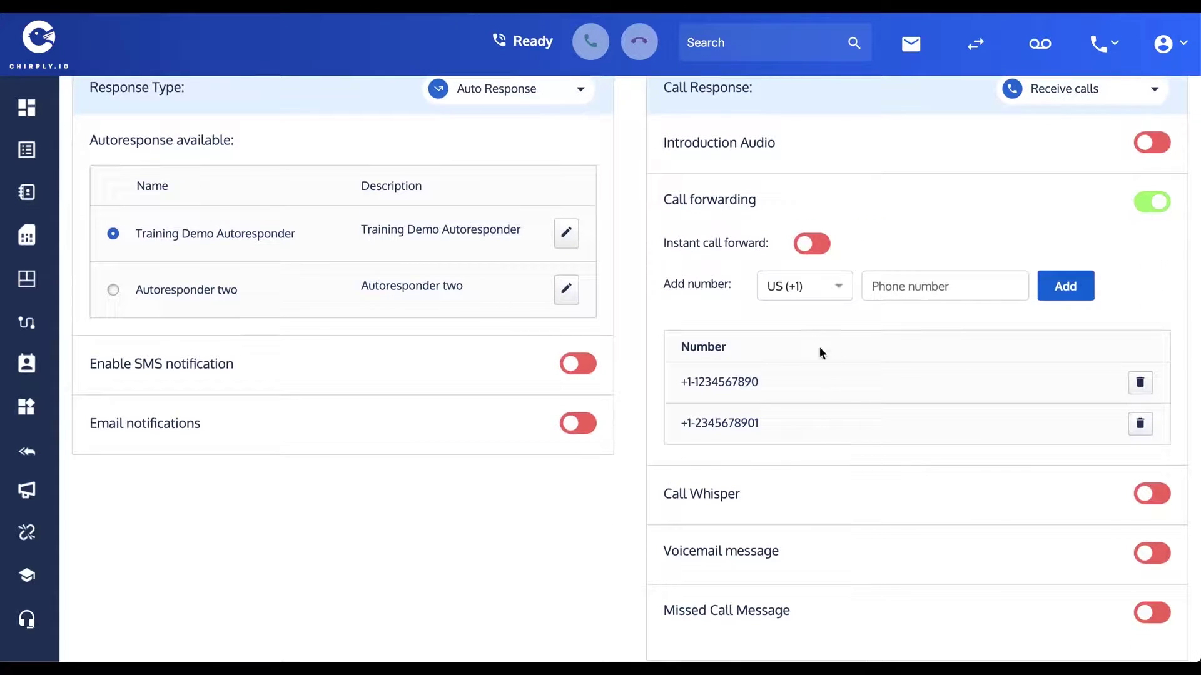
click(1147, 494)
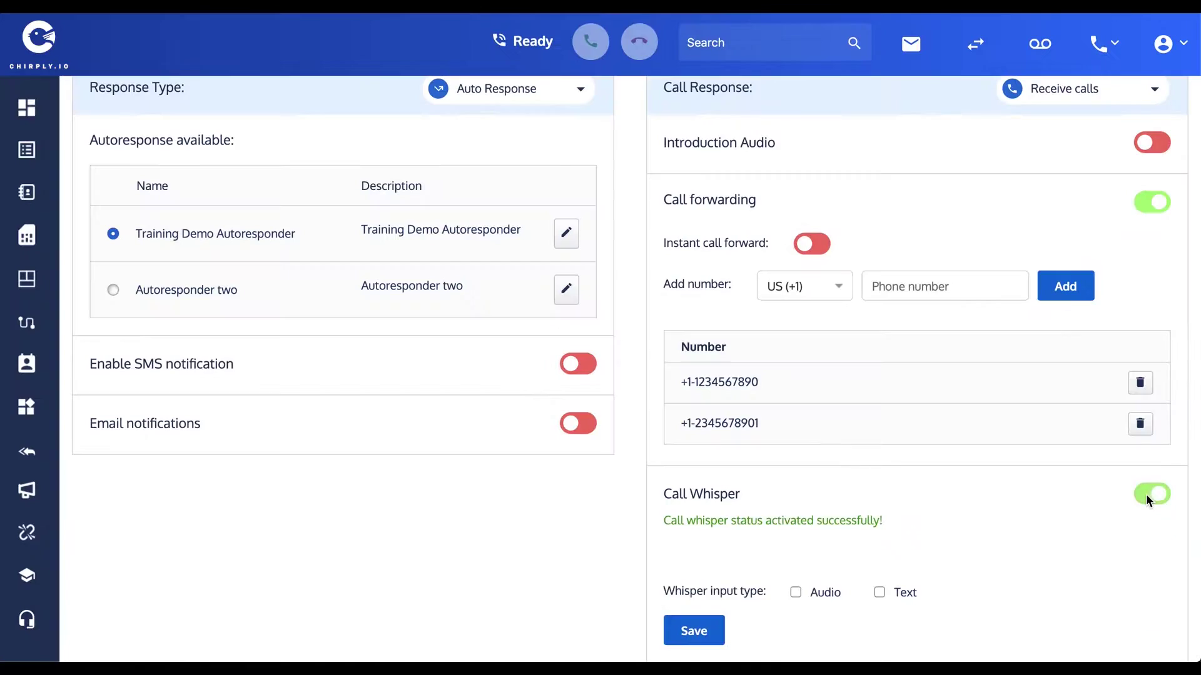
scroll(1047, 493, down, 2)
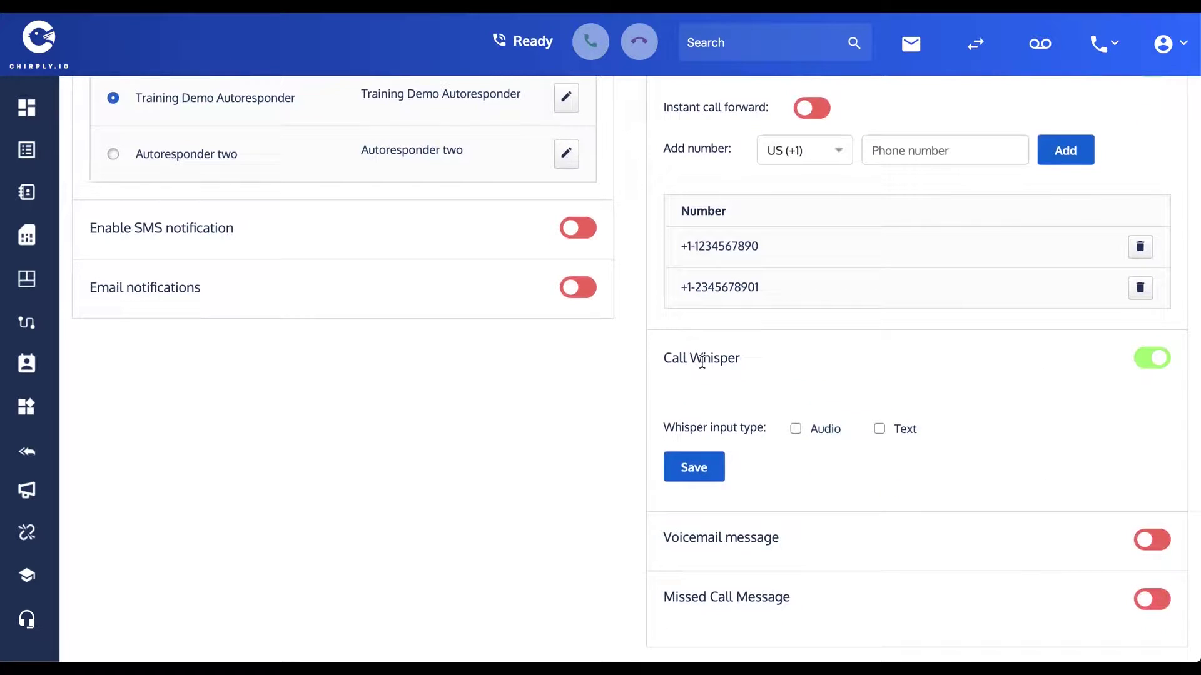
drag(698, 246, 760, 247)
drag(694, 287, 779, 291)
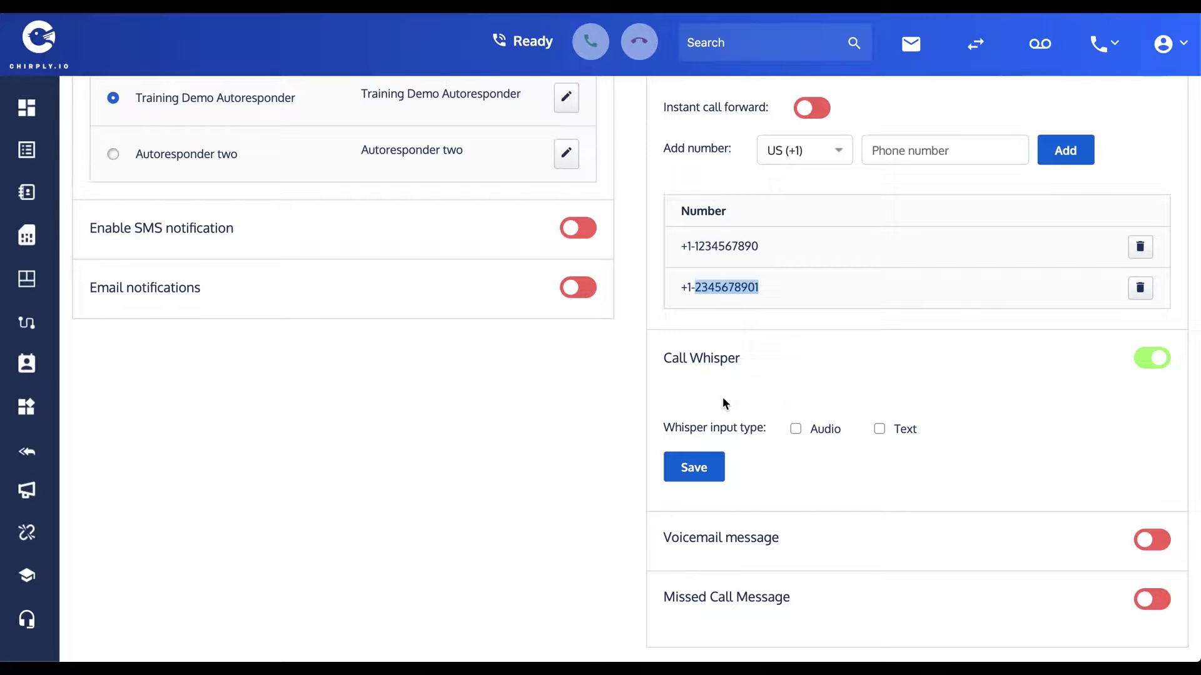
scroll(741, 395, up, 5)
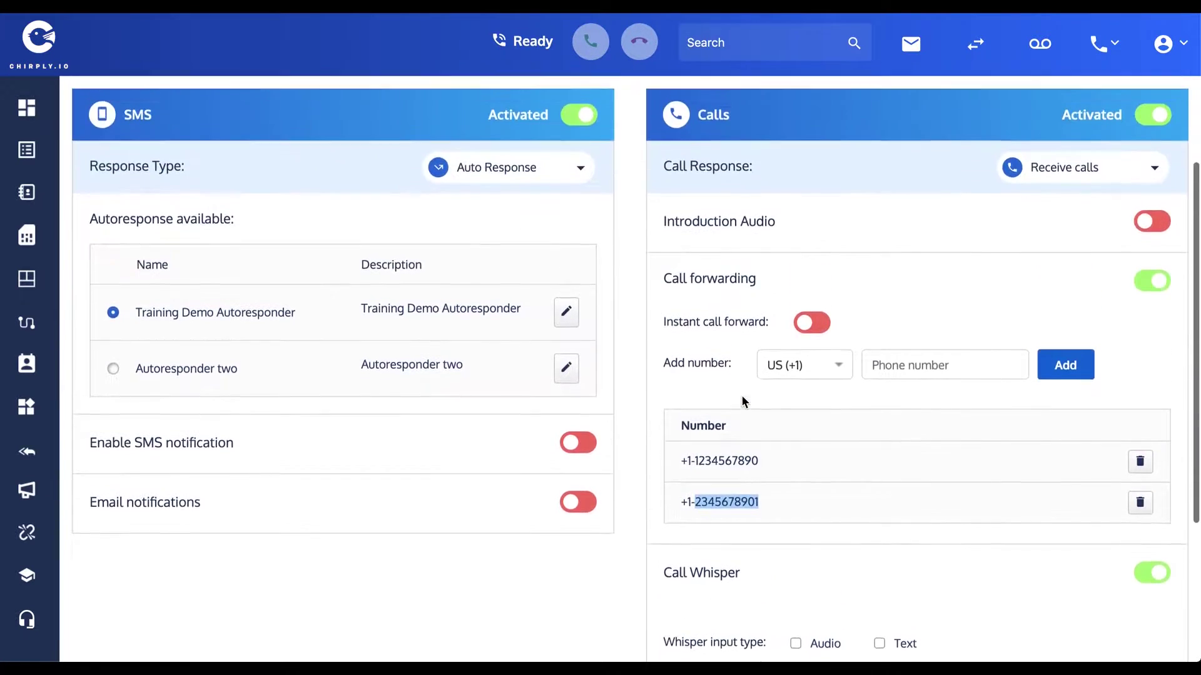
scroll(742, 400, up, 3)
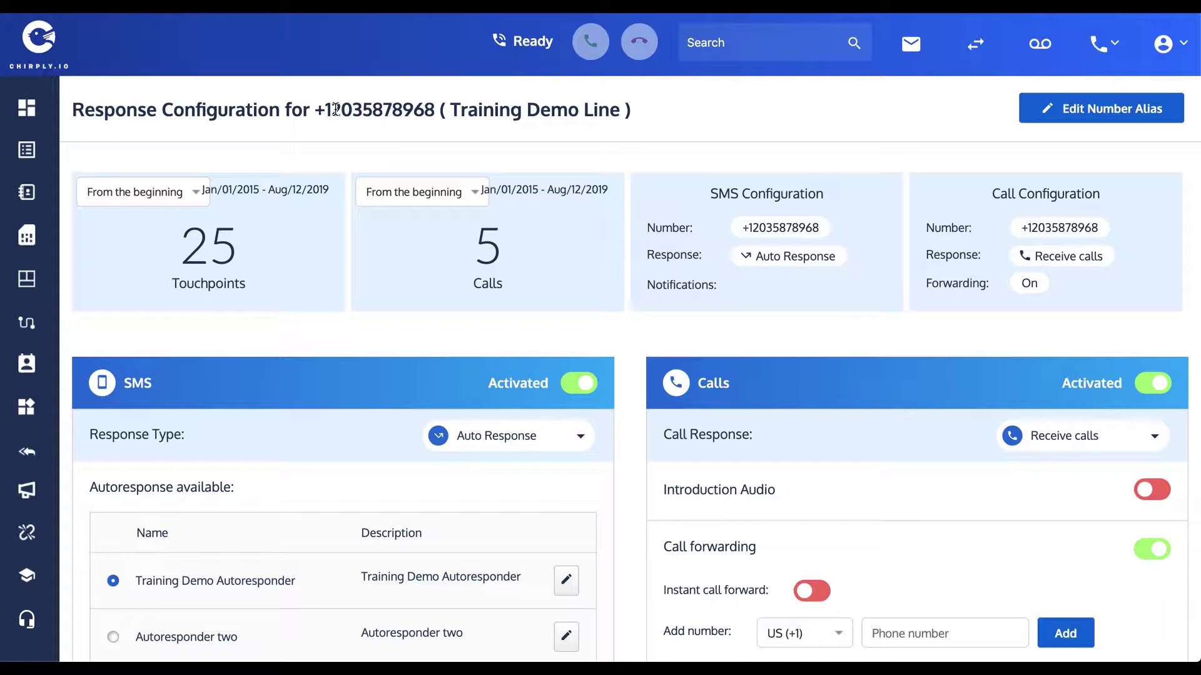
drag(336, 109, 433, 110)
scroll(757, 161, down, 5)
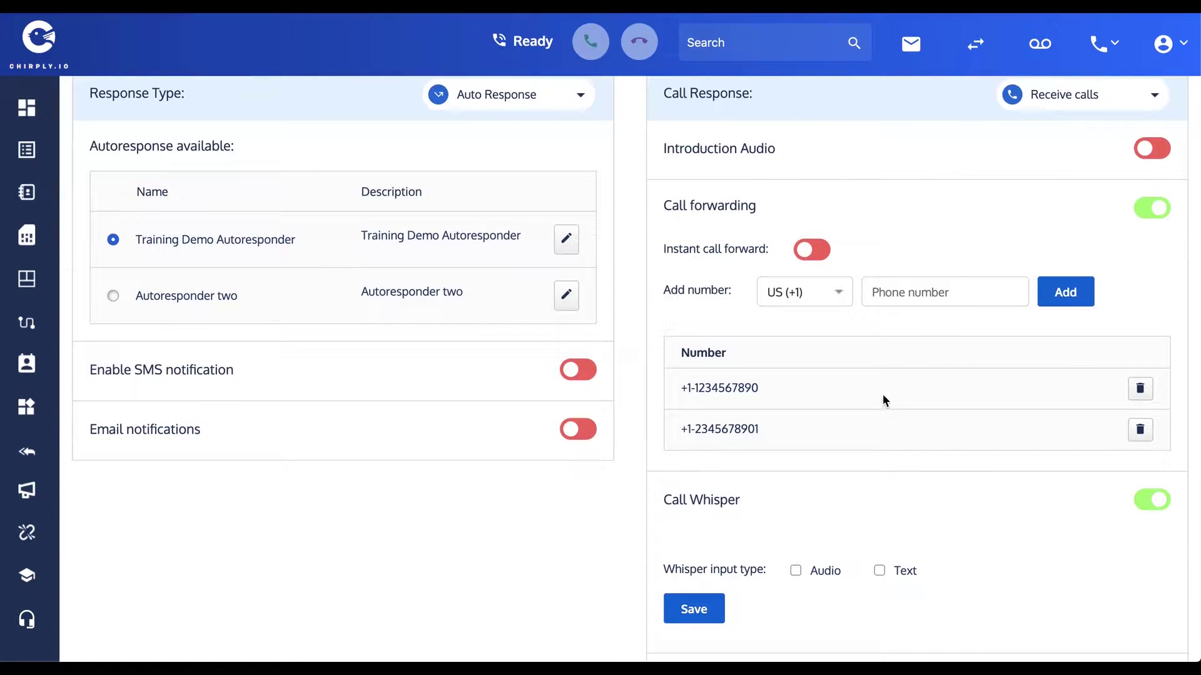
scroll(883, 394, down, 1)
scroll(733, 379, down, 2)
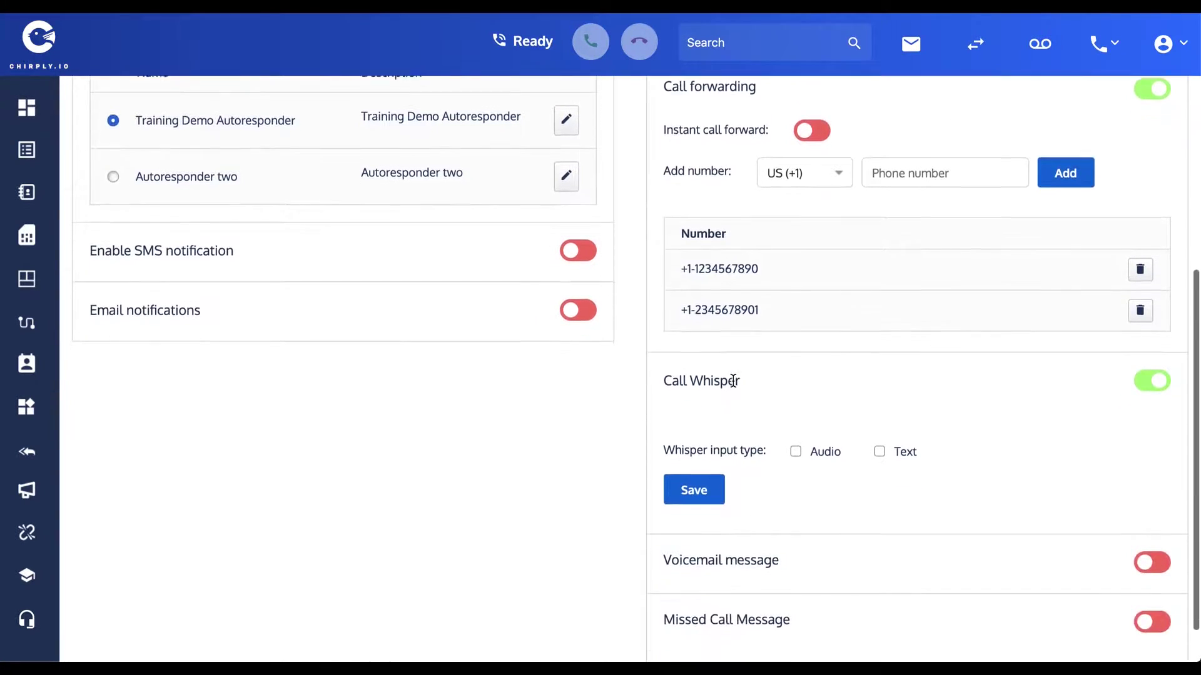
- Set the whisper to Text: 'Incoming call from [fname] [lname] at [company_name]'
click(879, 427)
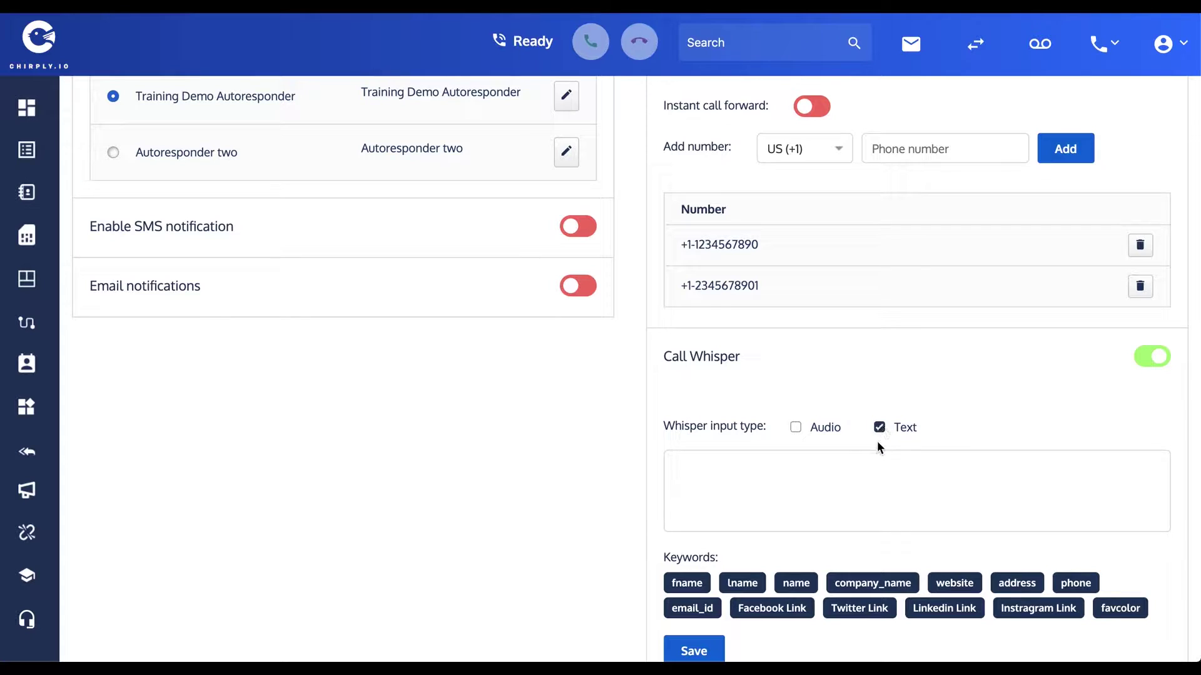
click(816, 475)
text(Incoming call from)
click(685, 588)
click(741, 585)
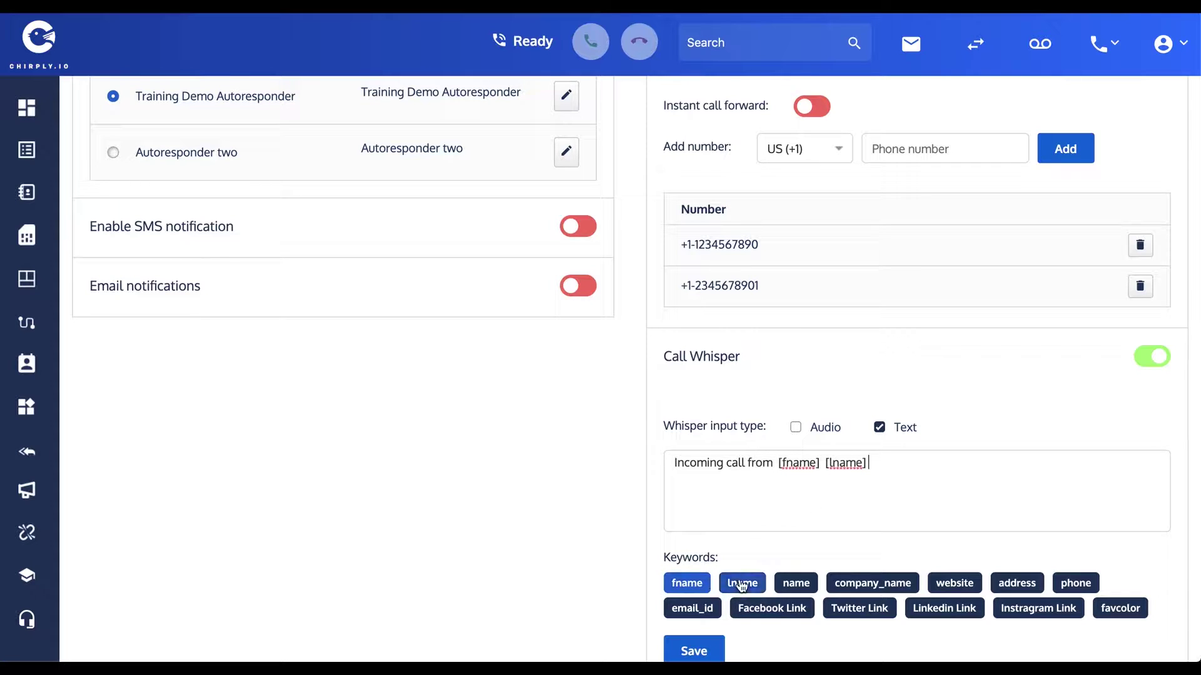
text(at)
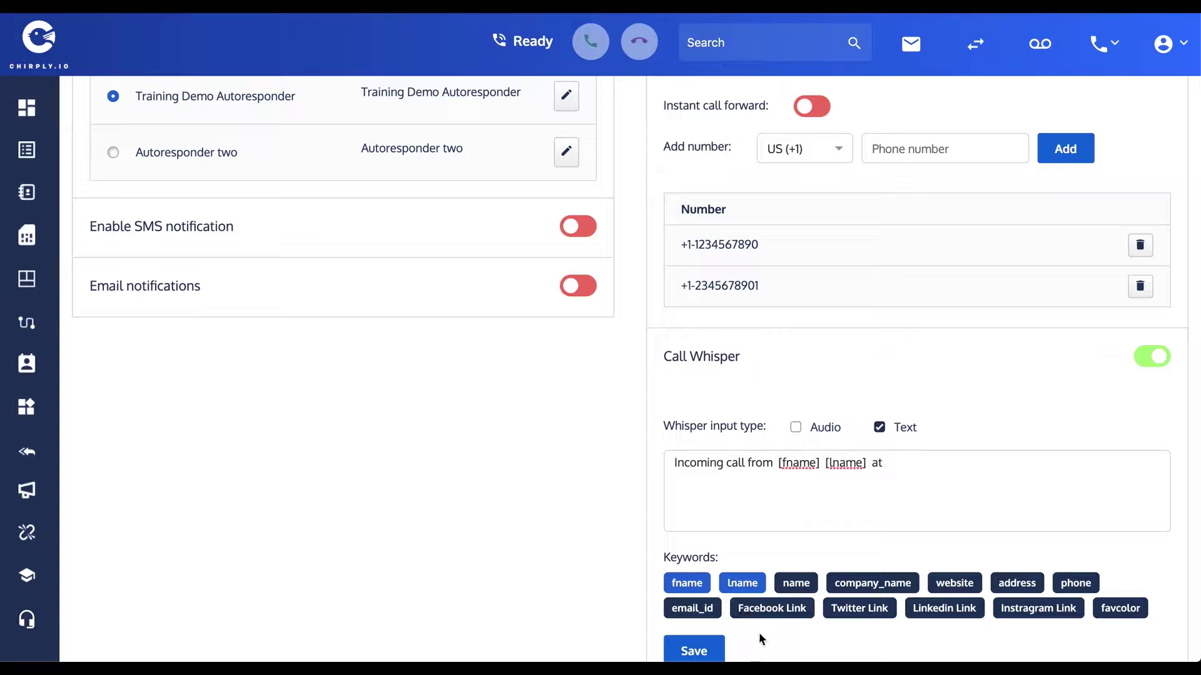
click(868, 581)
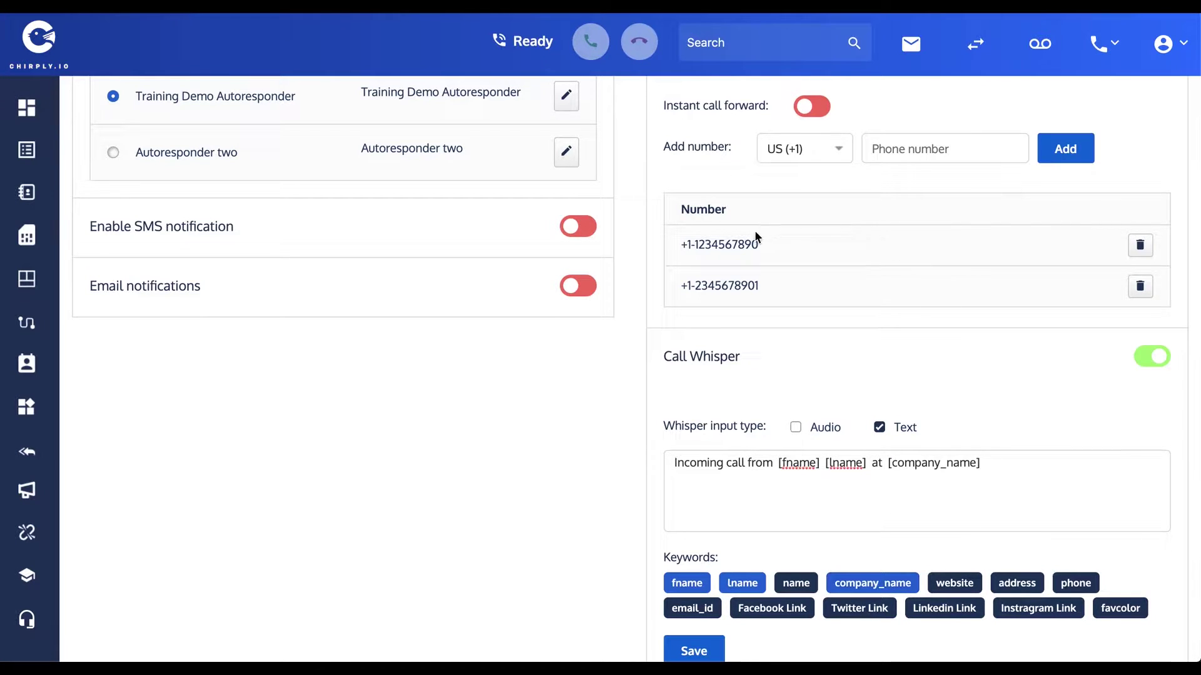
- Review the two forwarding numbers listed under Call forwarding
drag(694, 244, 774, 251)
drag(695, 286, 771, 294)
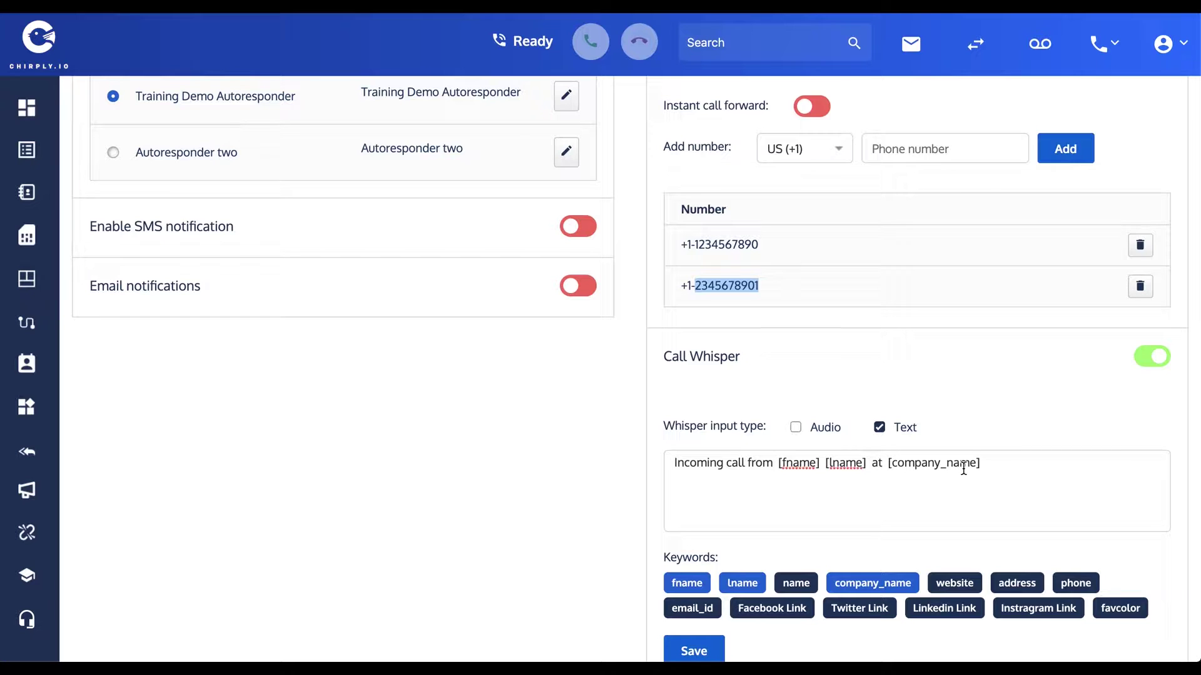
drag(723, 244, 751, 244)
drag(714, 285, 741, 285)
scroll(901, 384, down, 1)
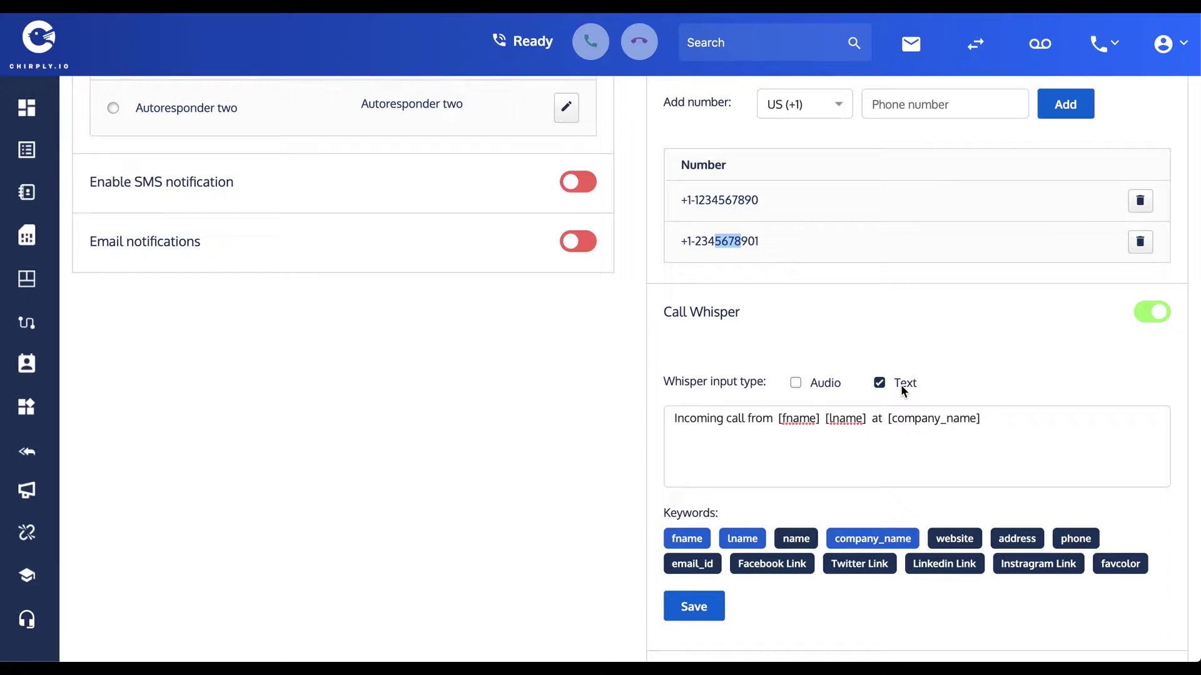
scroll(998, 416, down, 1)
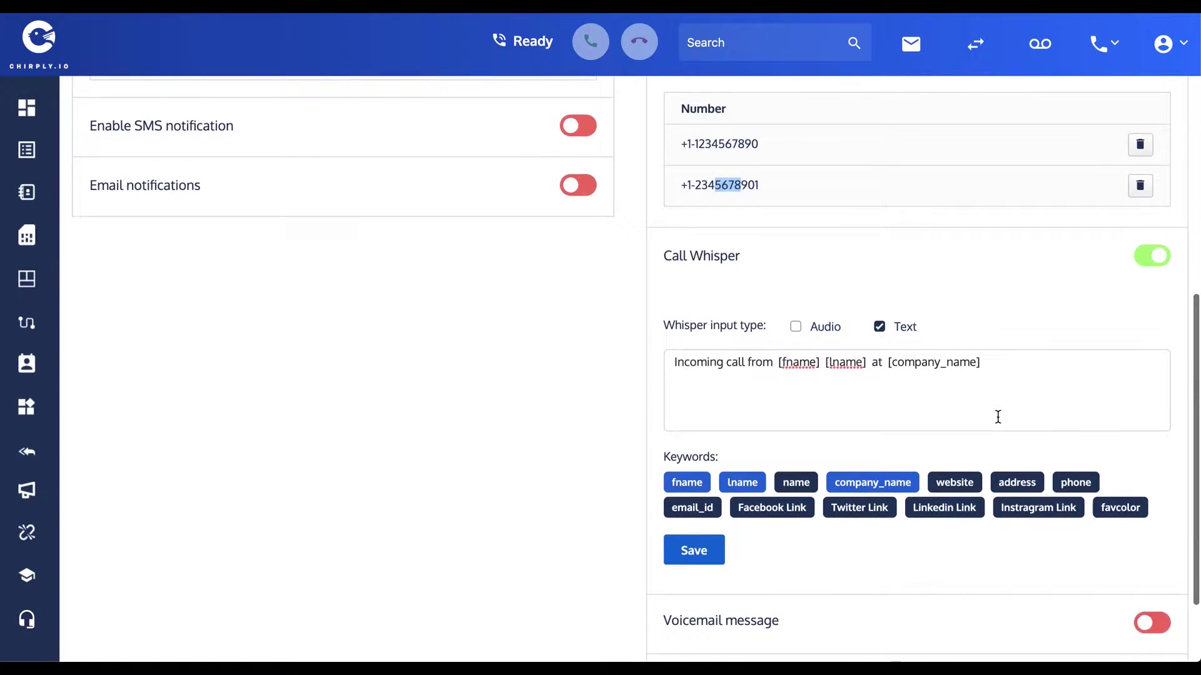
scroll(1102, 300, down, 2)
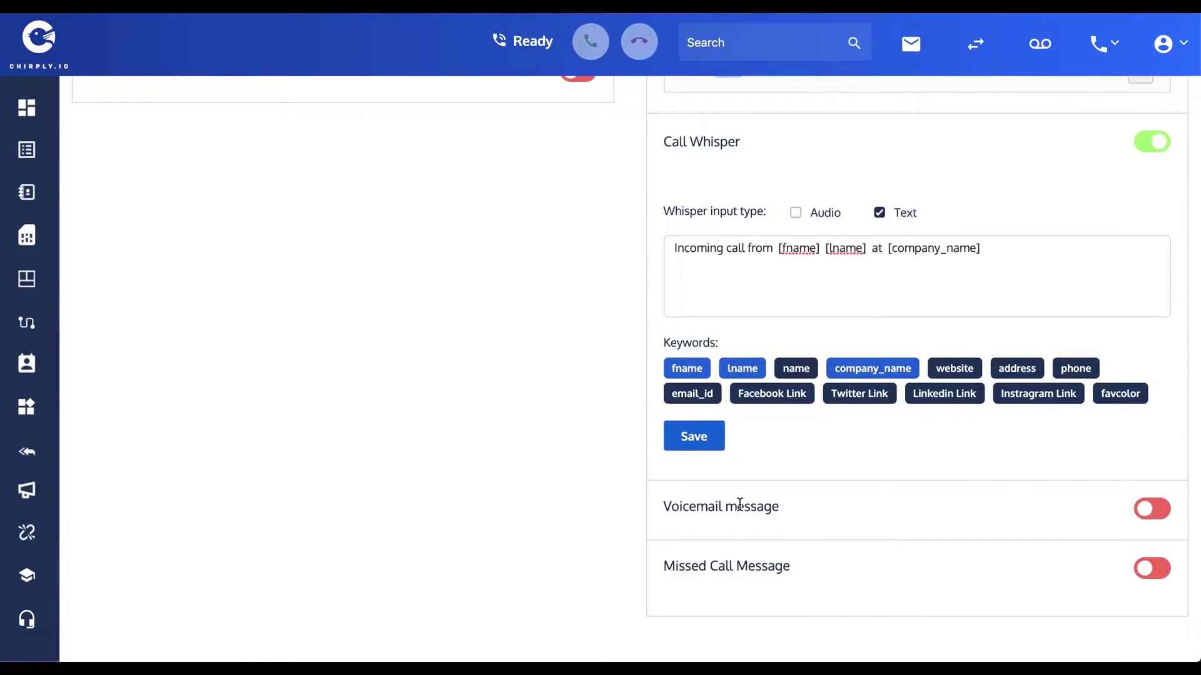
- Turn Call Whisper off and switch the Voicemail message on
click(1156, 146)
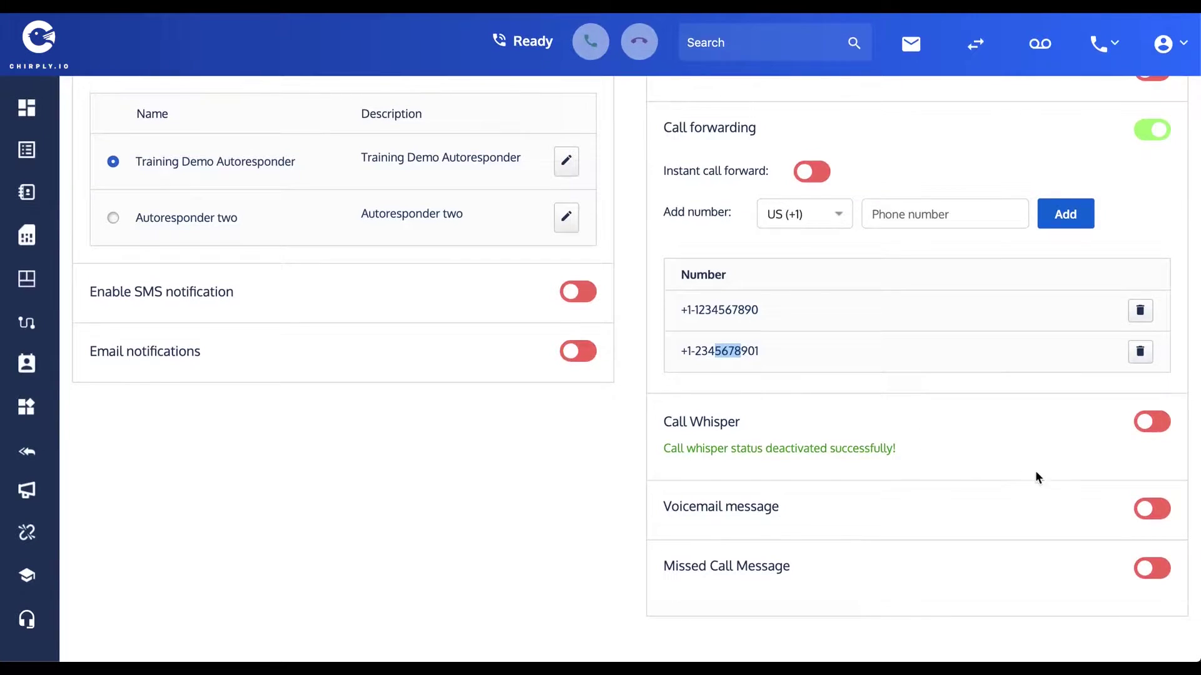
click(1133, 497)
scroll(1142, 510, down, 5)
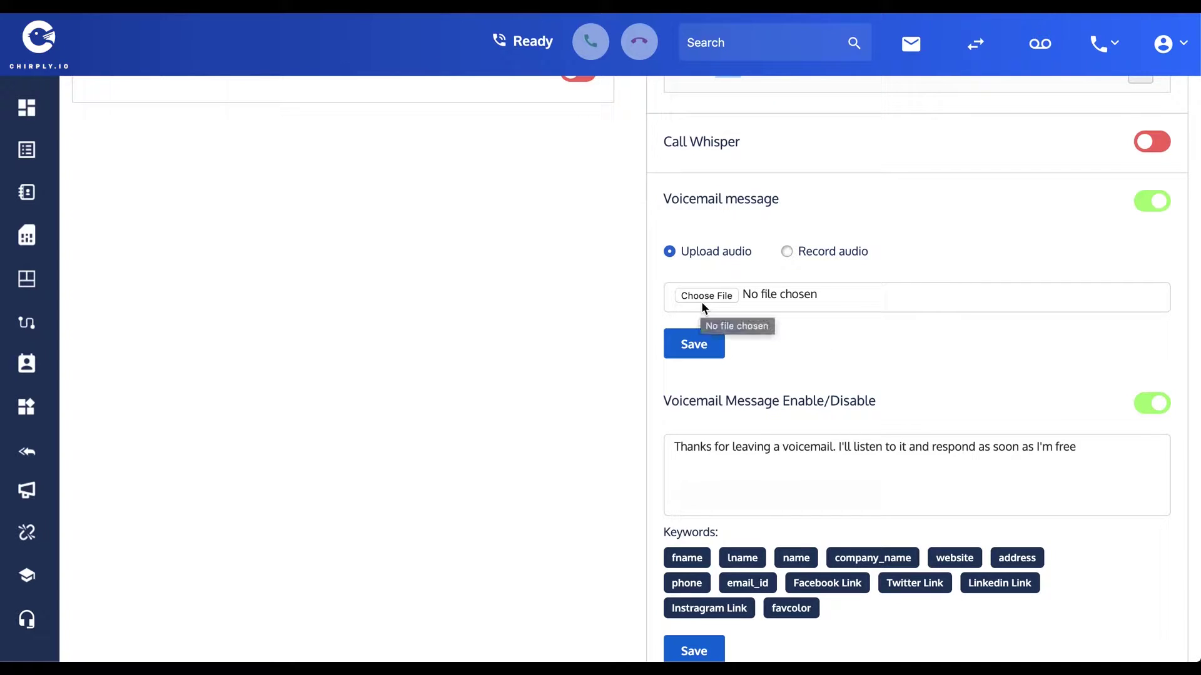
- Record a new voicemail greeting with Record audio and play it back
click(786, 252)
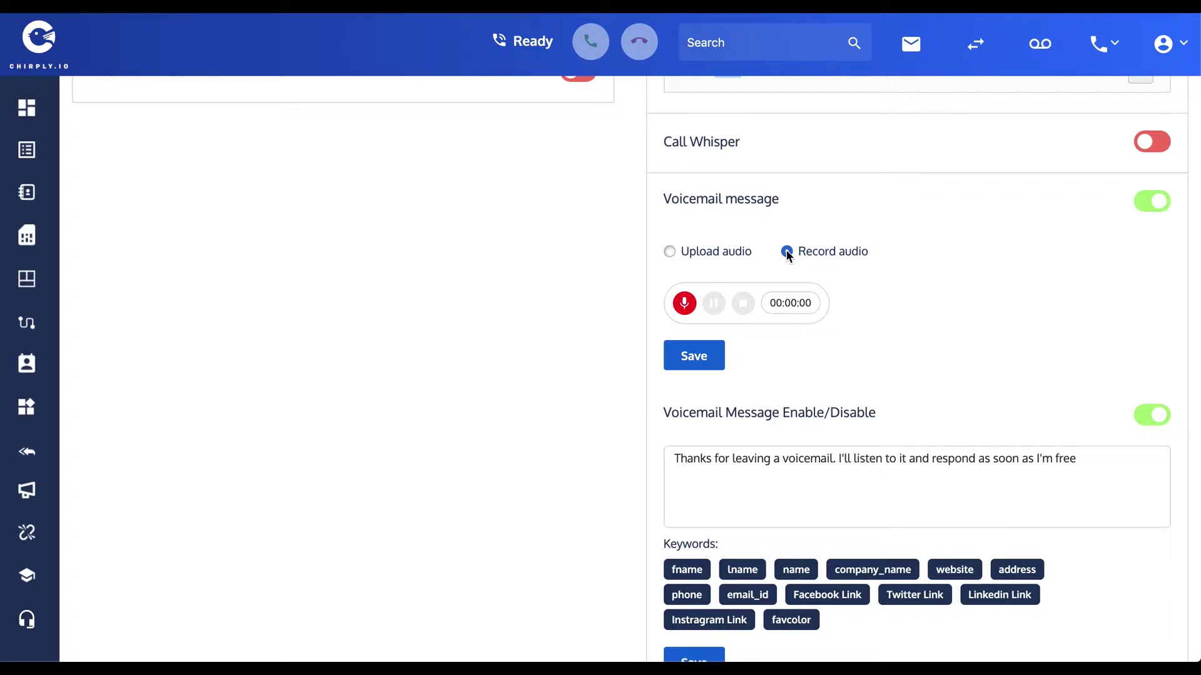
click(684, 303)
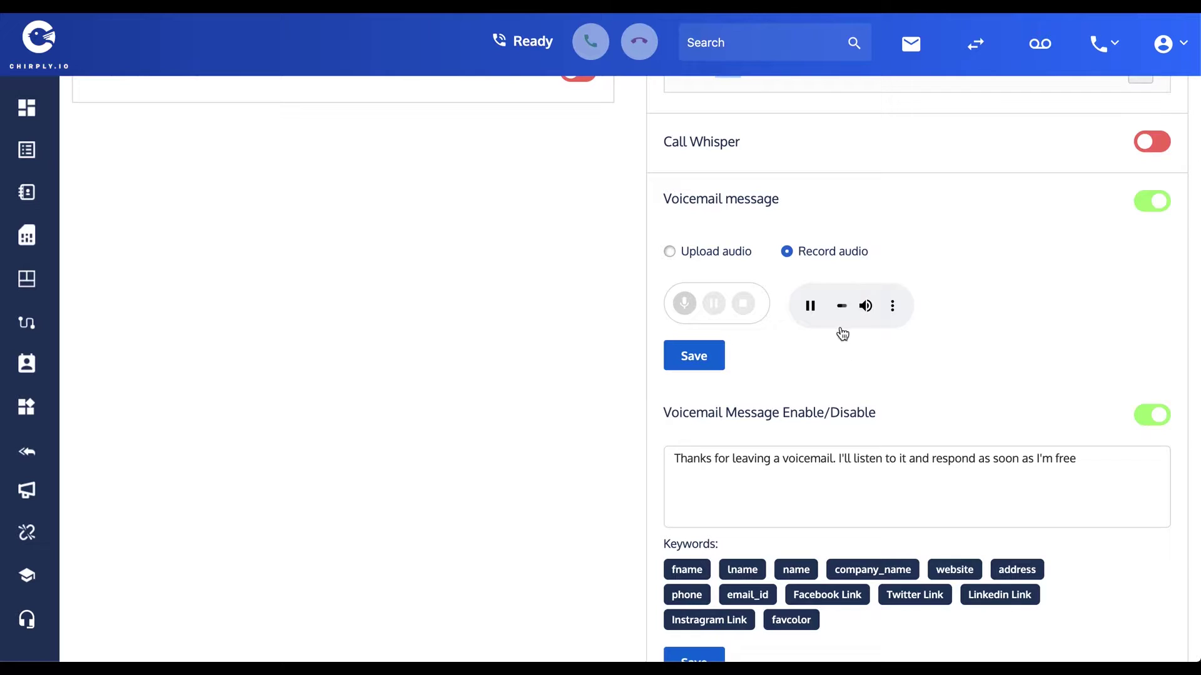
click(811, 307)
scroll(837, 306, down, 1)
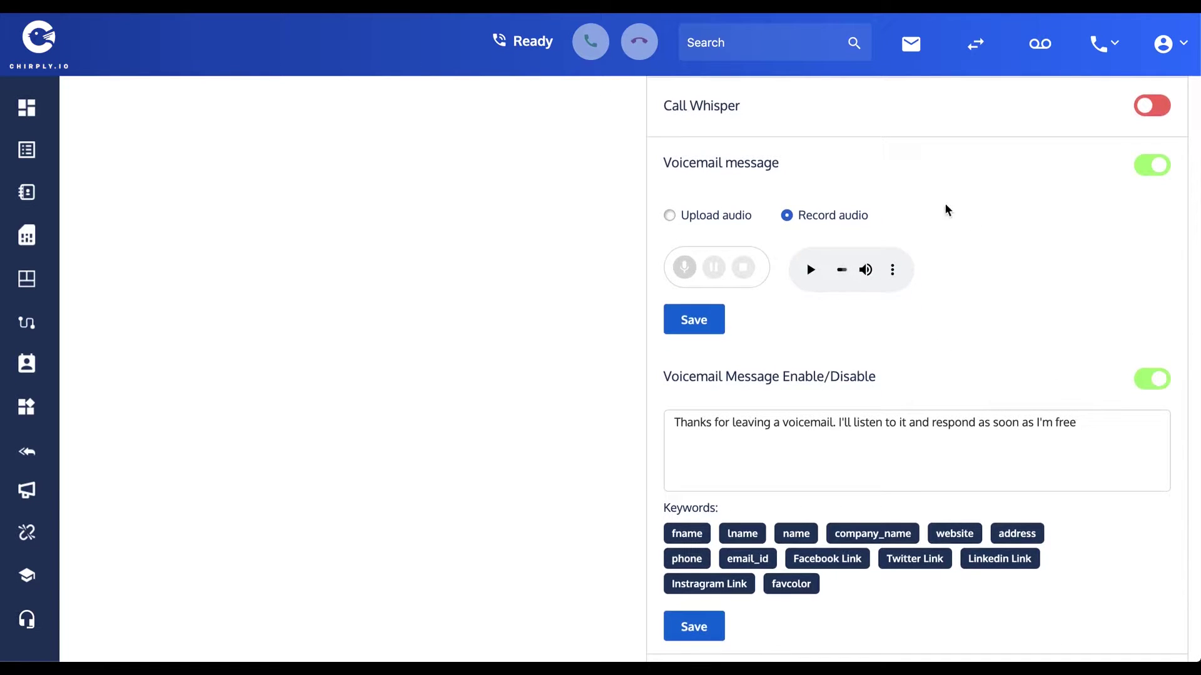
scroll(1087, 336, down, 3)
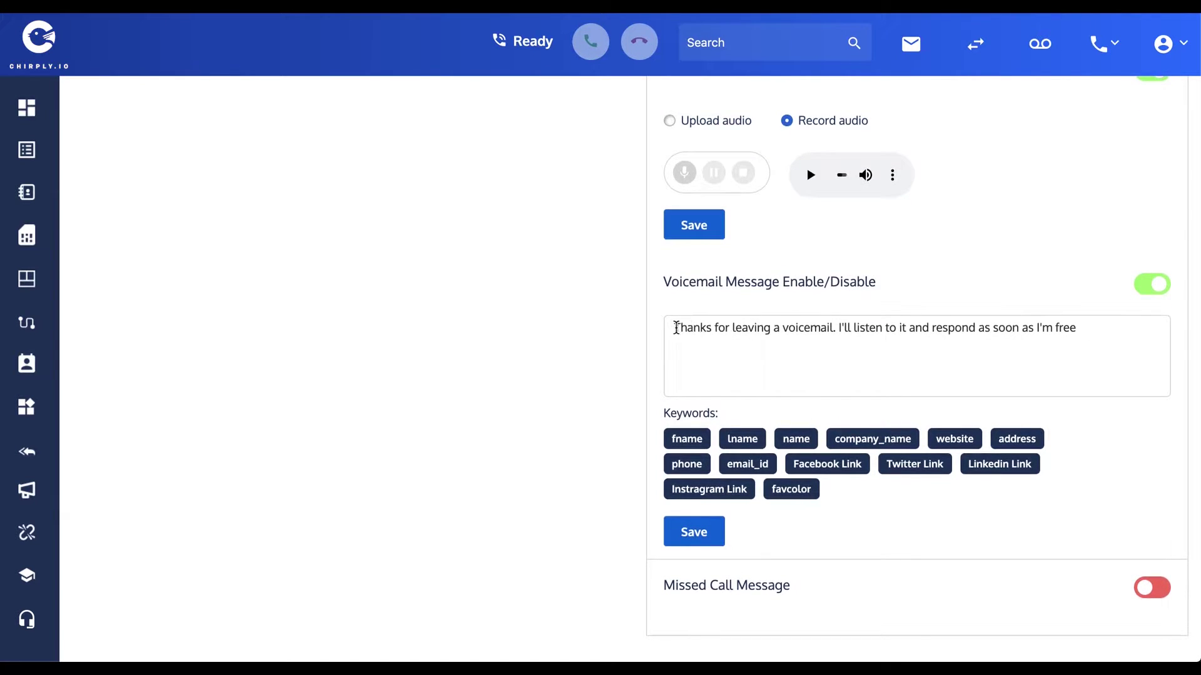
drag(674, 328, 1086, 327)
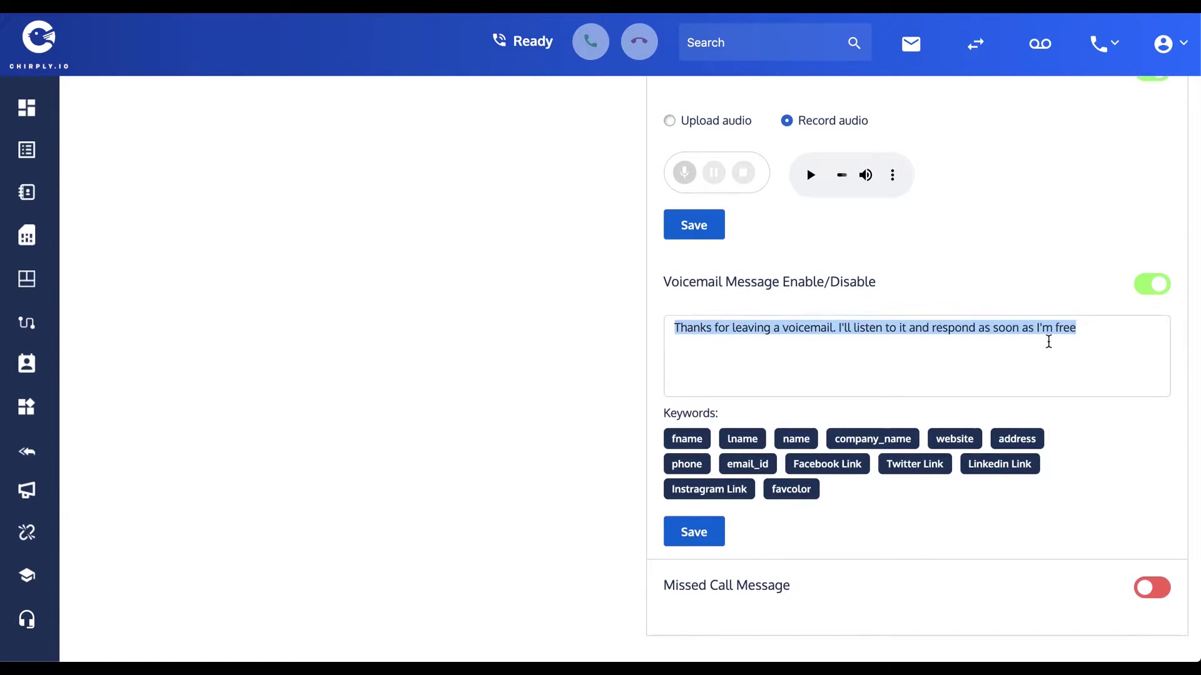
click(1045, 340)
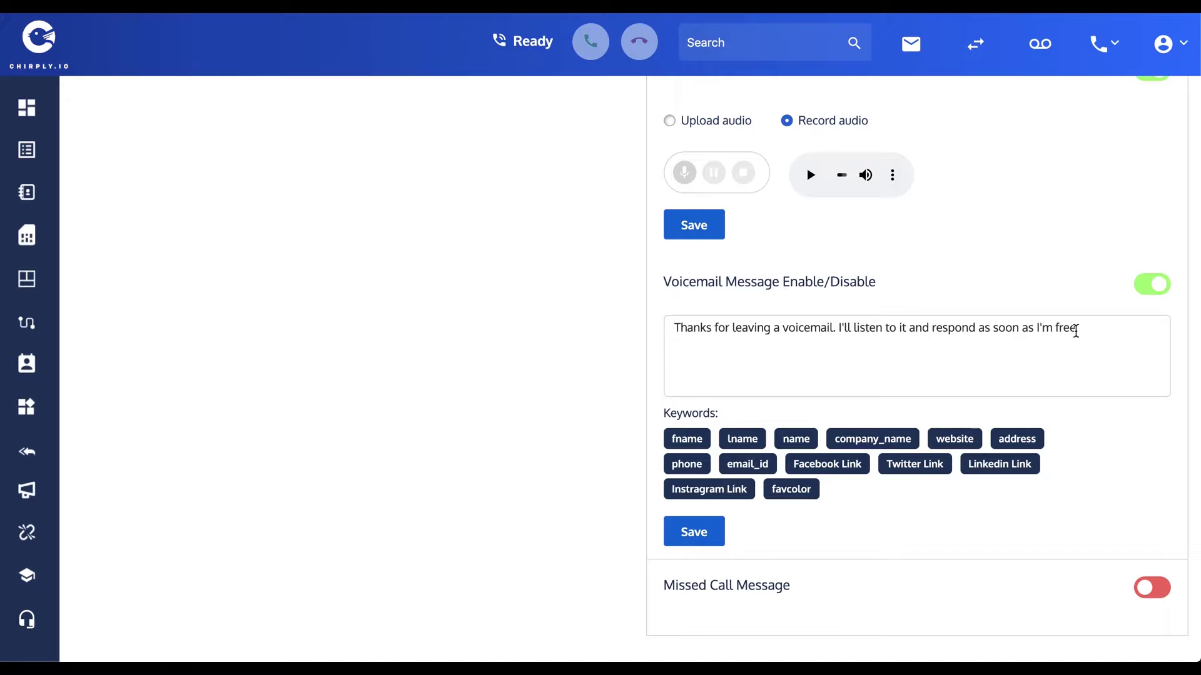
scroll(1076, 330, up, 8)
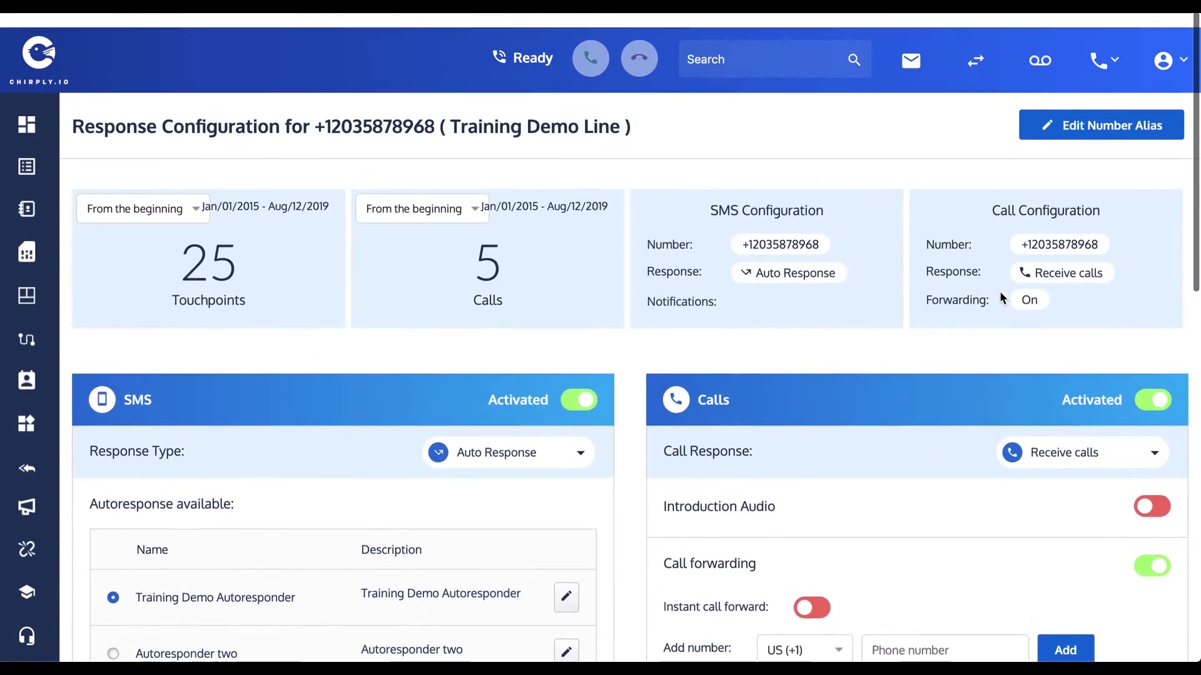
scroll(999, 290, down, 1)
drag(330, 106, 440, 105)
scroll(687, 222, down, 4)
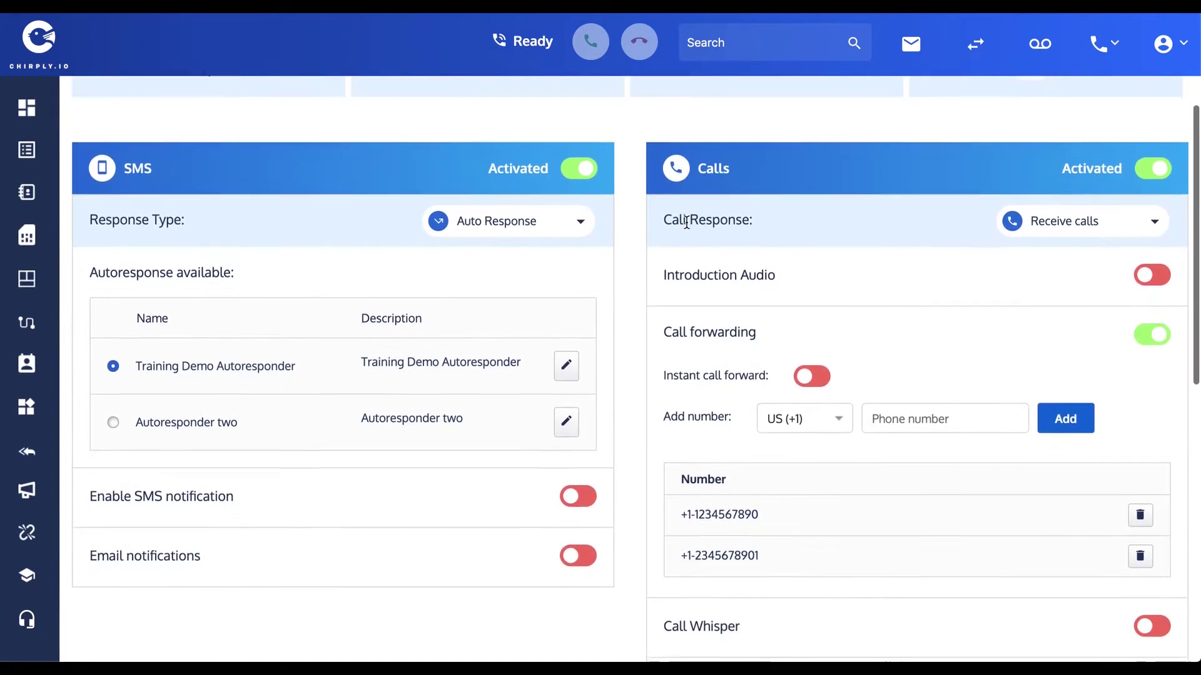
scroll(686, 224, down, 3)
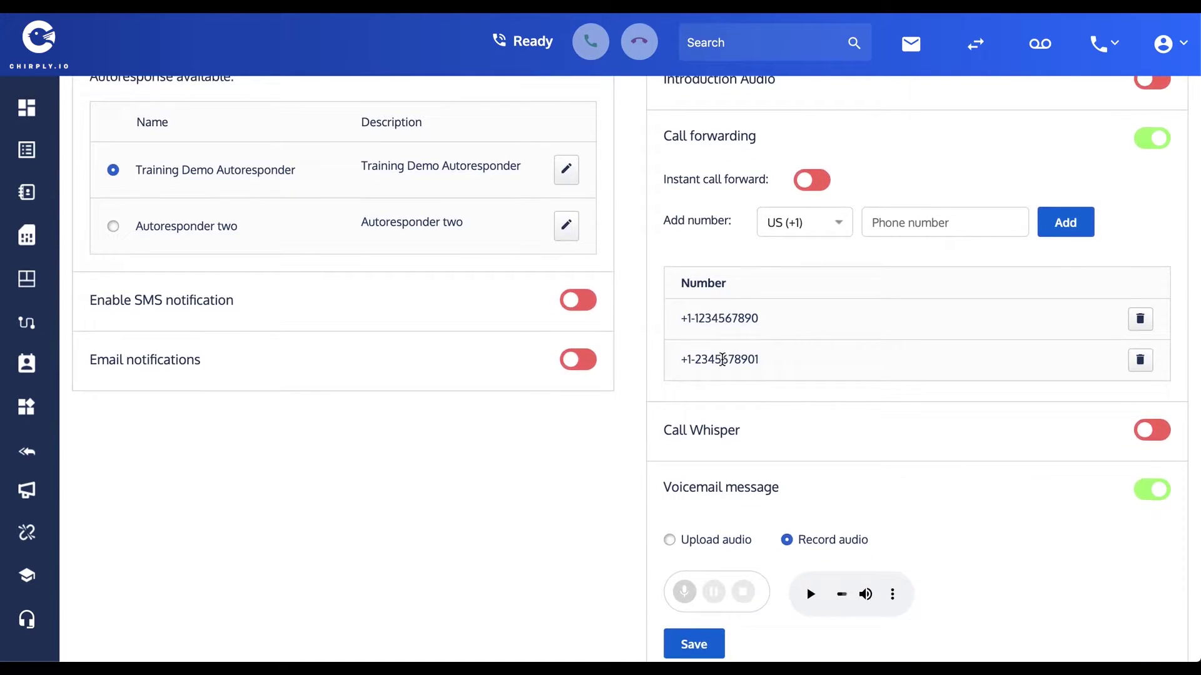
scroll(726, 362, down, 2)
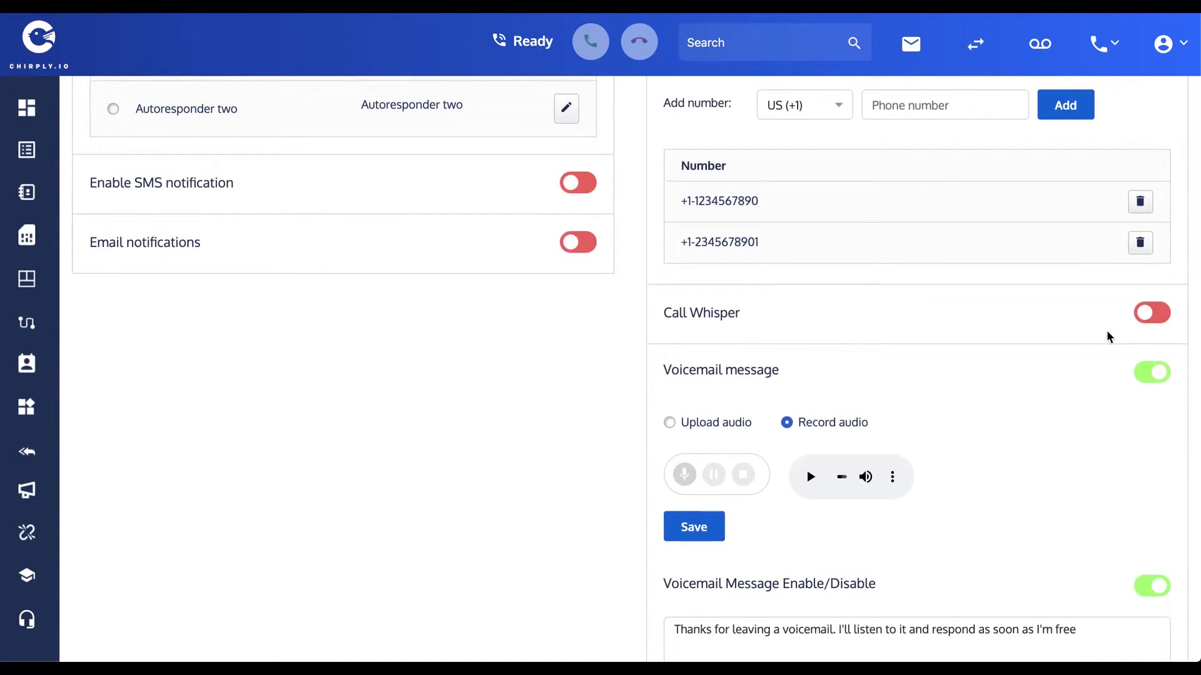
scroll(1033, 350, down, 1)
scroll(1033, 355, down, 3)
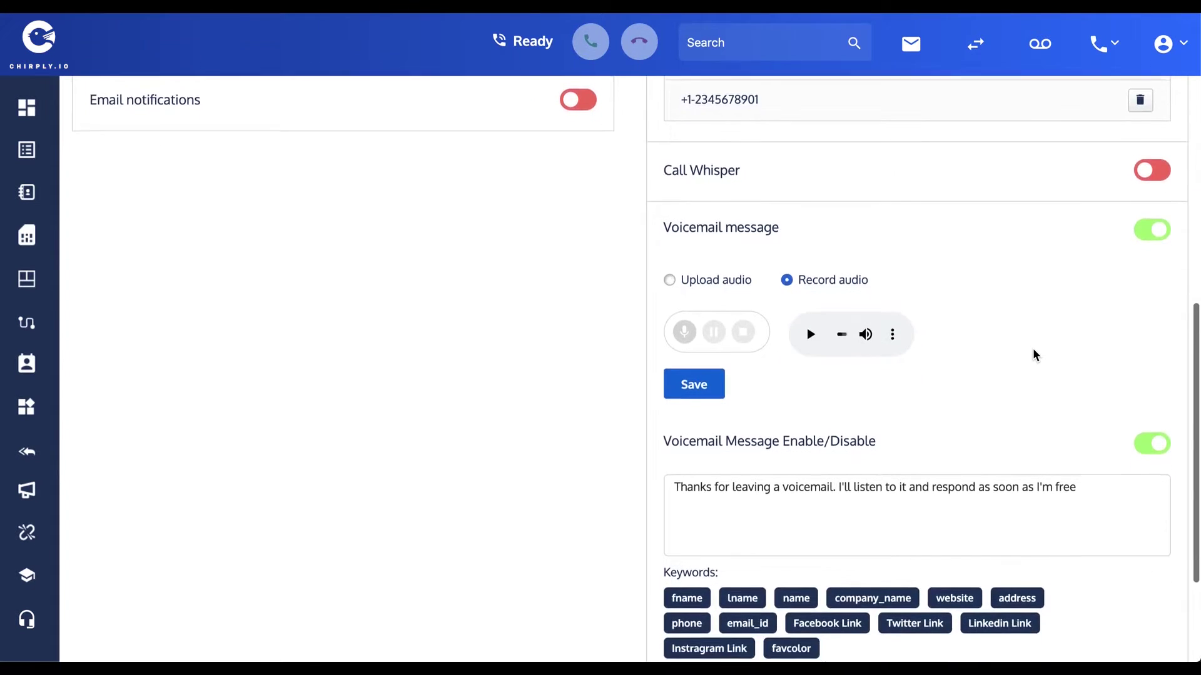
scroll(1029, 352, down, 1)
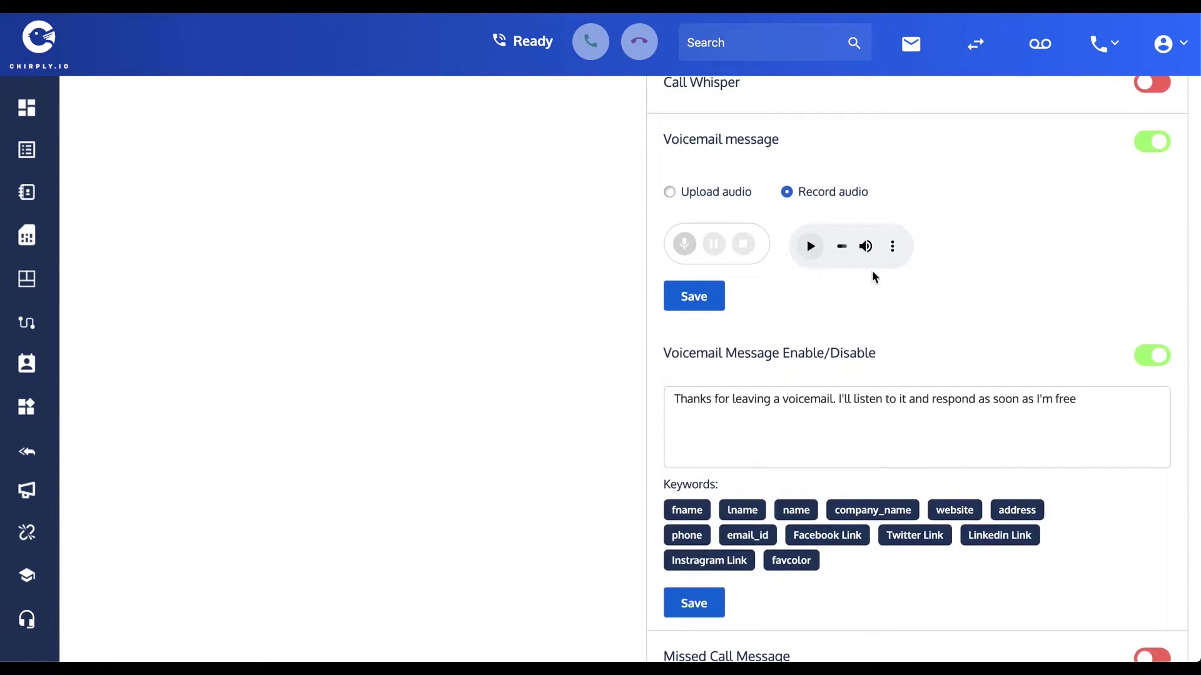
scroll(1016, 276, down, 1)
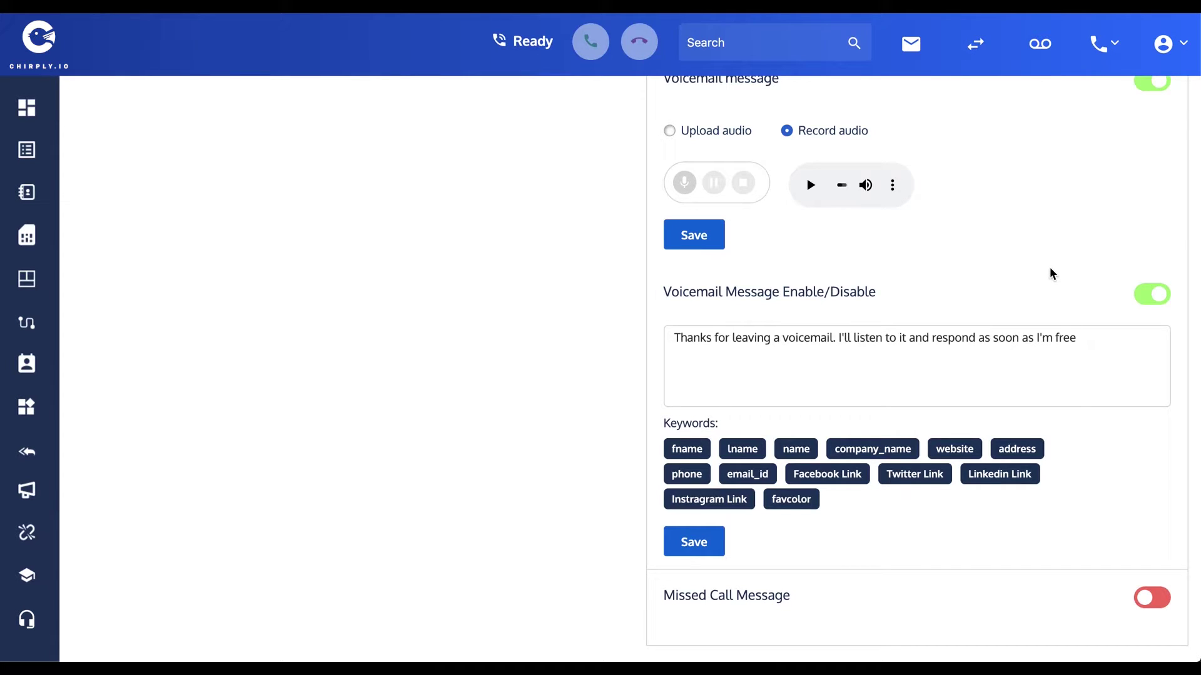
scroll(1050, 271, up, 1)
scroll(1050, 274, up, 1)
scroll(1049, 273, down, 1)
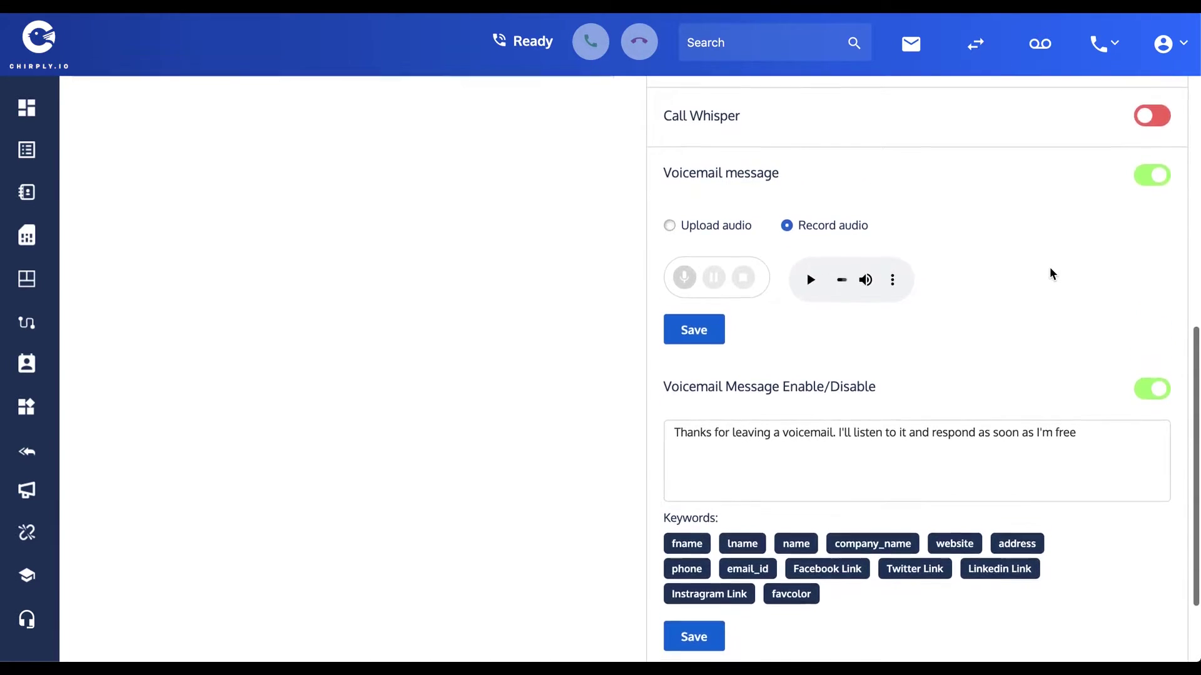
- Switch off the Voicemail message toggle, leaving the missed call message enabled
click(1159, 178)
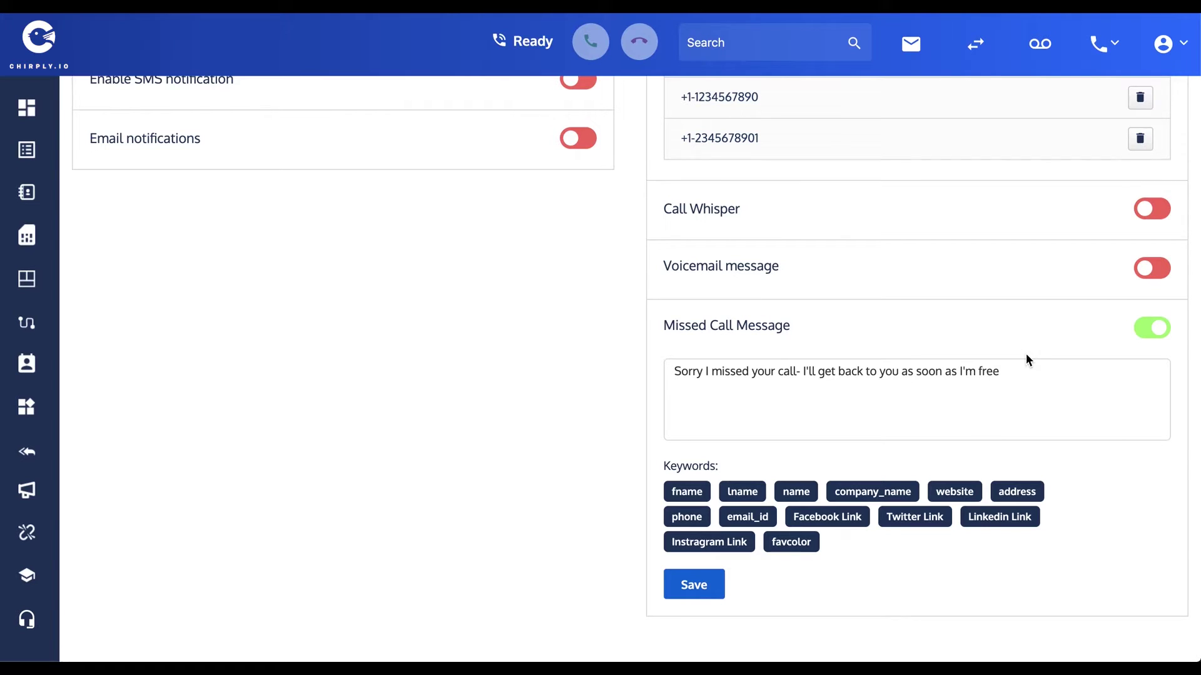
scroll(1025, 354, up, 10)
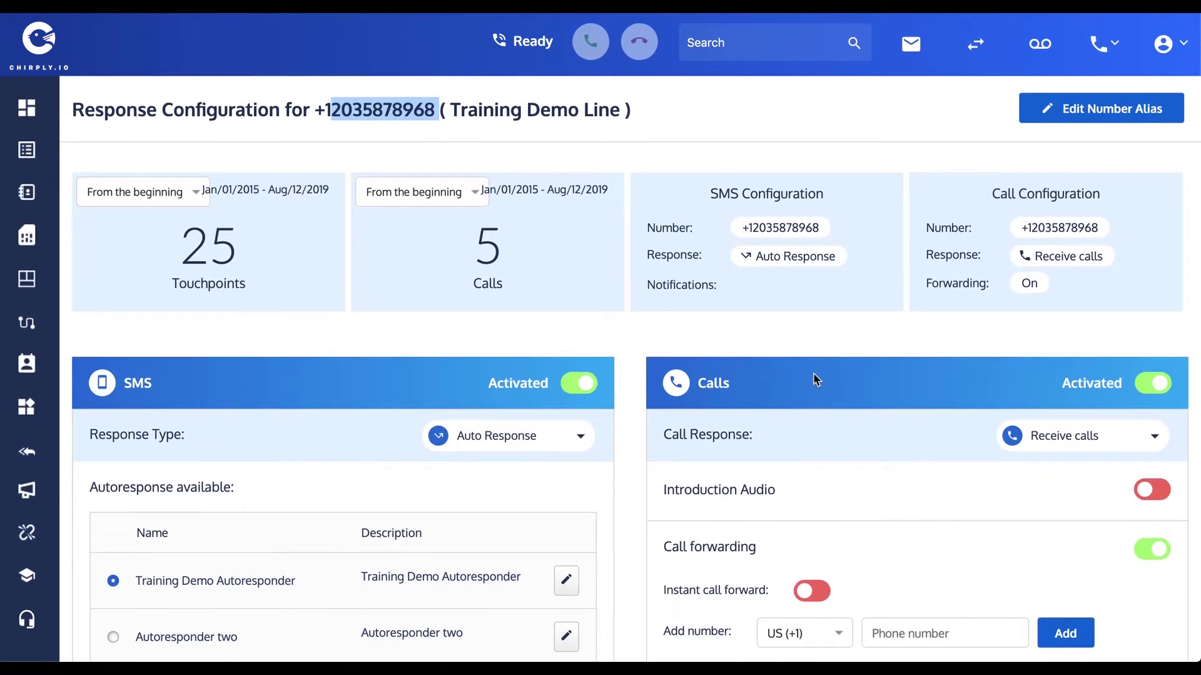
scroll(846, 399, down, 10)
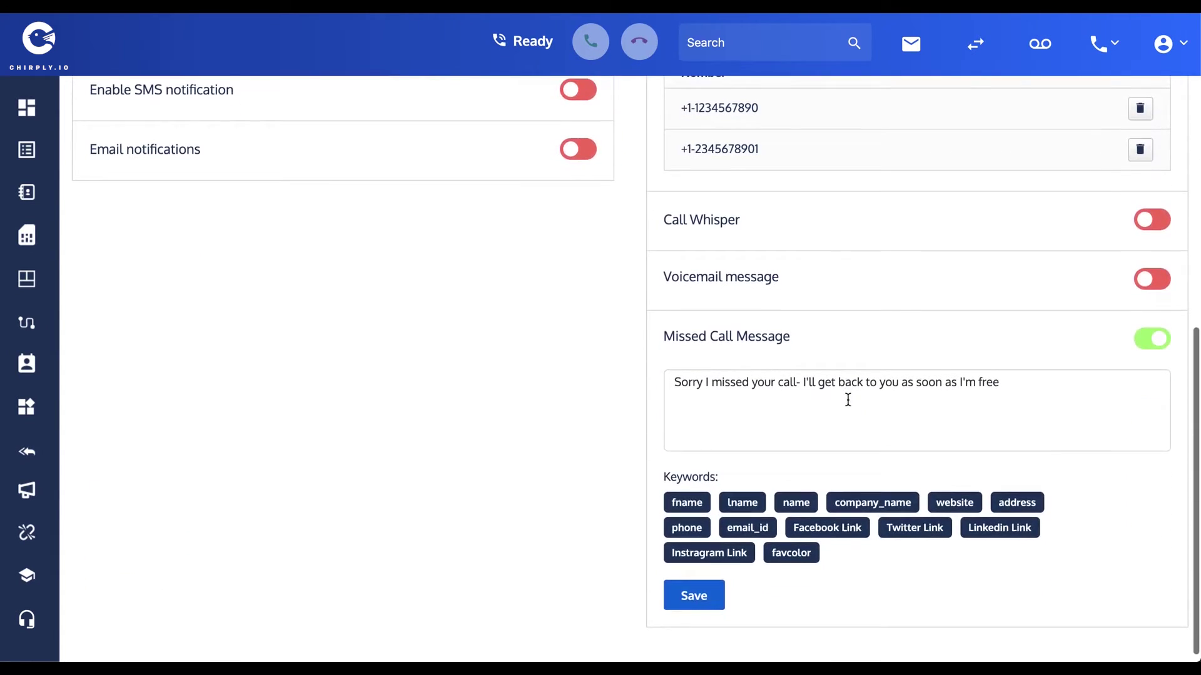
scroll(986, 287, down, 1)
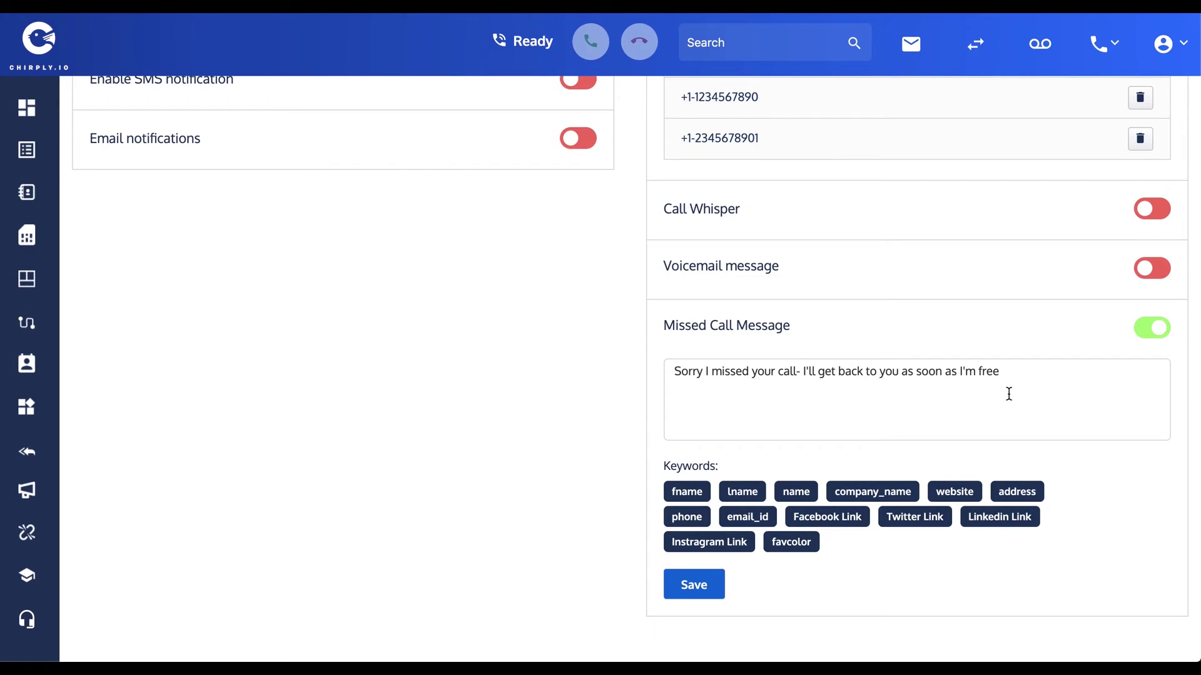
scroll(1009, 394, up, 2)
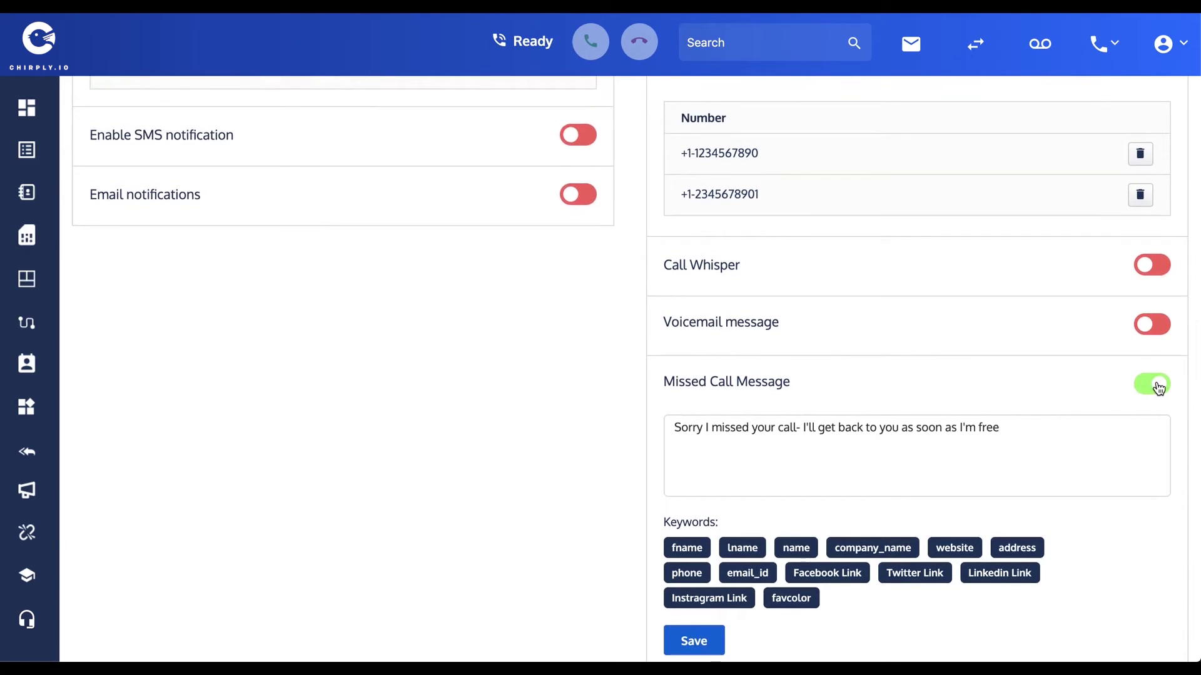
- Turn off Missed Call Message and Call forwarding, dismissing the success confirmation
click(1156, 383)
click(599, 412)
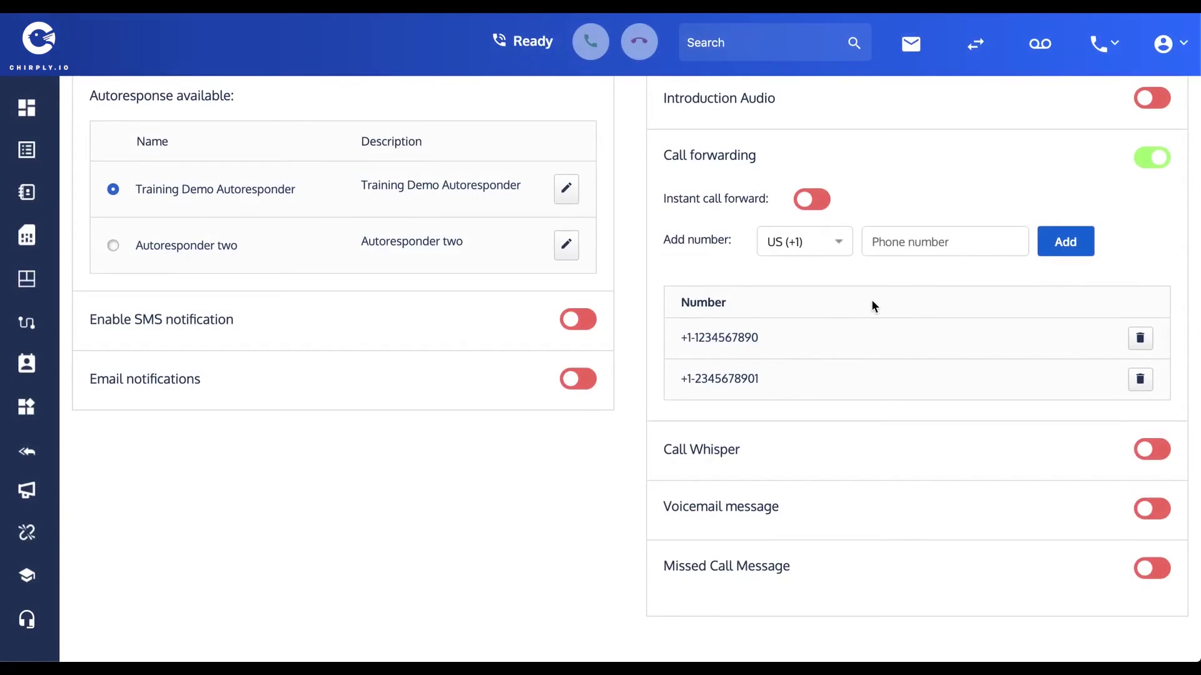
scroll(935, 276, up, 1)
scroll(936, 275, up, 1)
click(1153, 248)
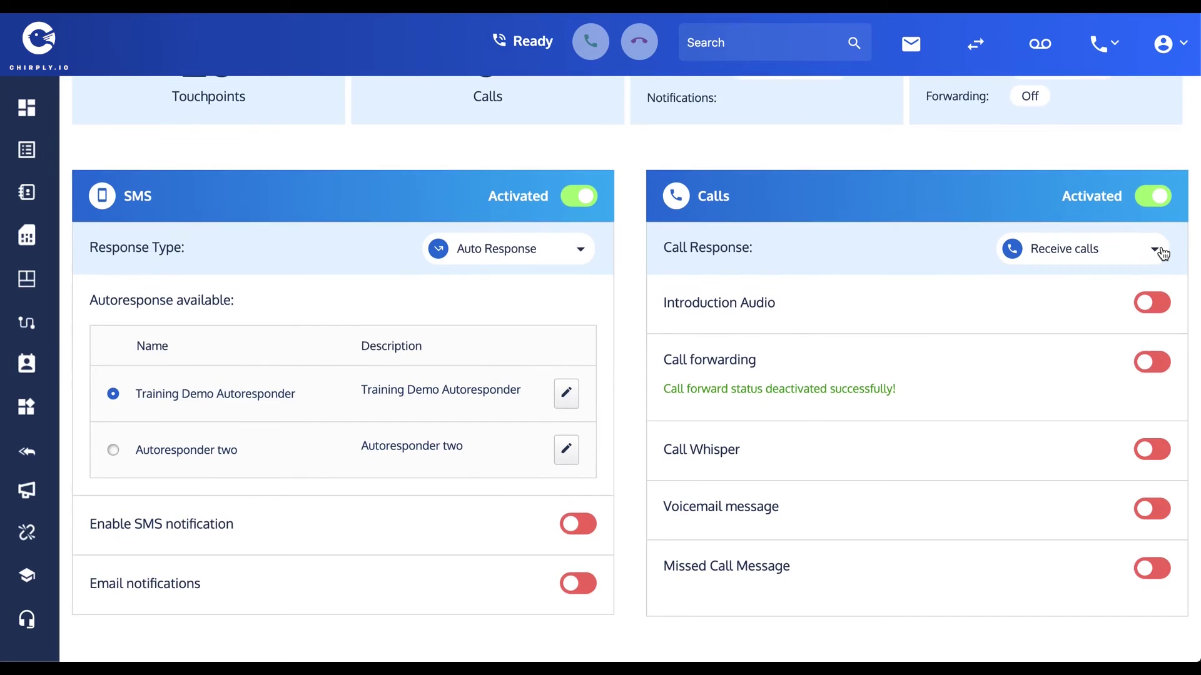
- Return to the top of the page and highlight the line name in the heading
scroll(1072, 287, up, 1)
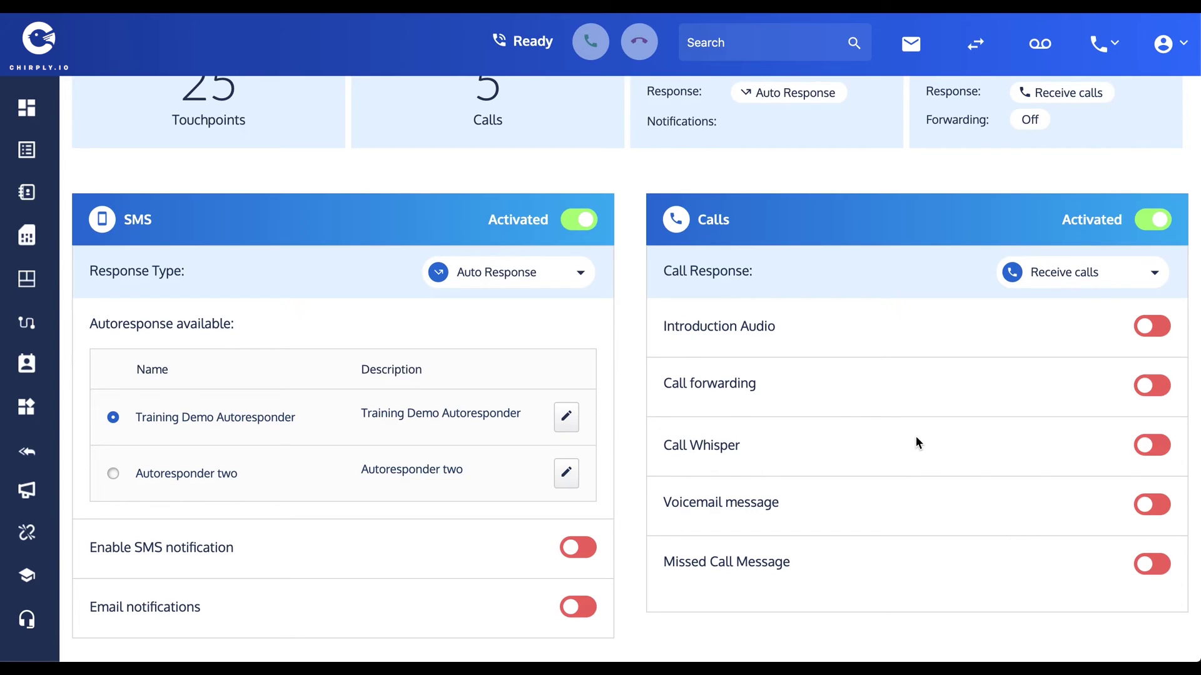
scroll(906, 435, up, 1)
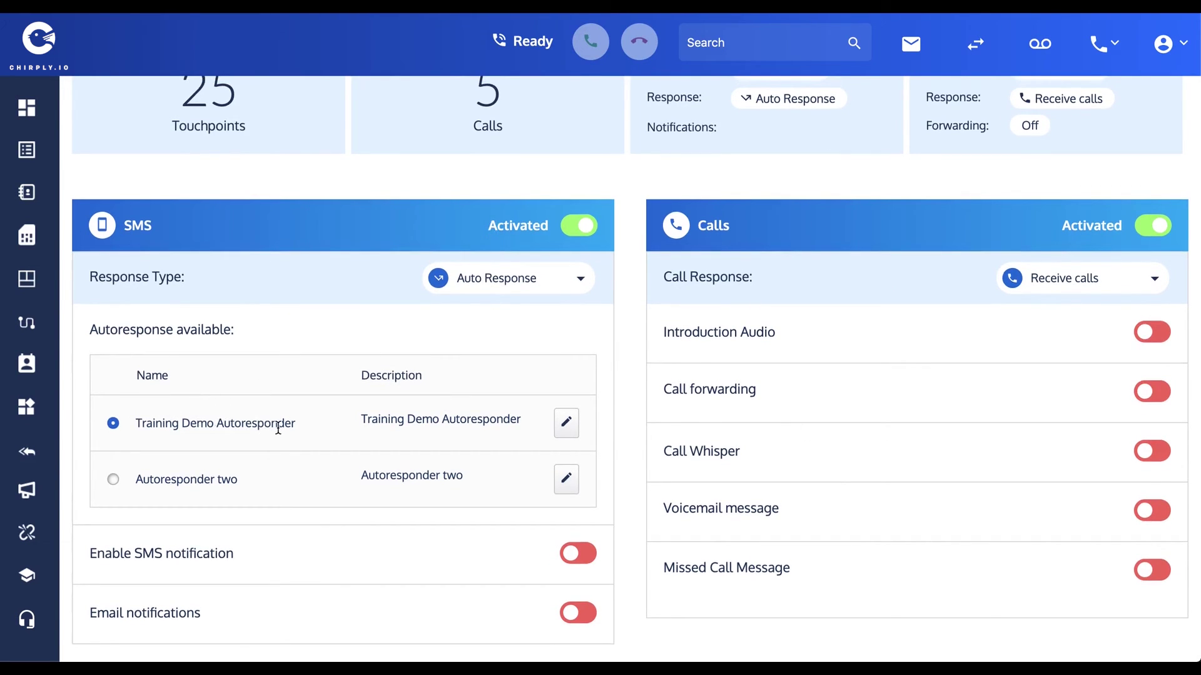
scroll(277, 428, up, 3)
drag(438, 110, 322, 109)
mouse_move(448, 113)
mouse_down()
mouse_move(651, 117)
mouse_move(449, 108)
mouse_up()
click(667, 115)
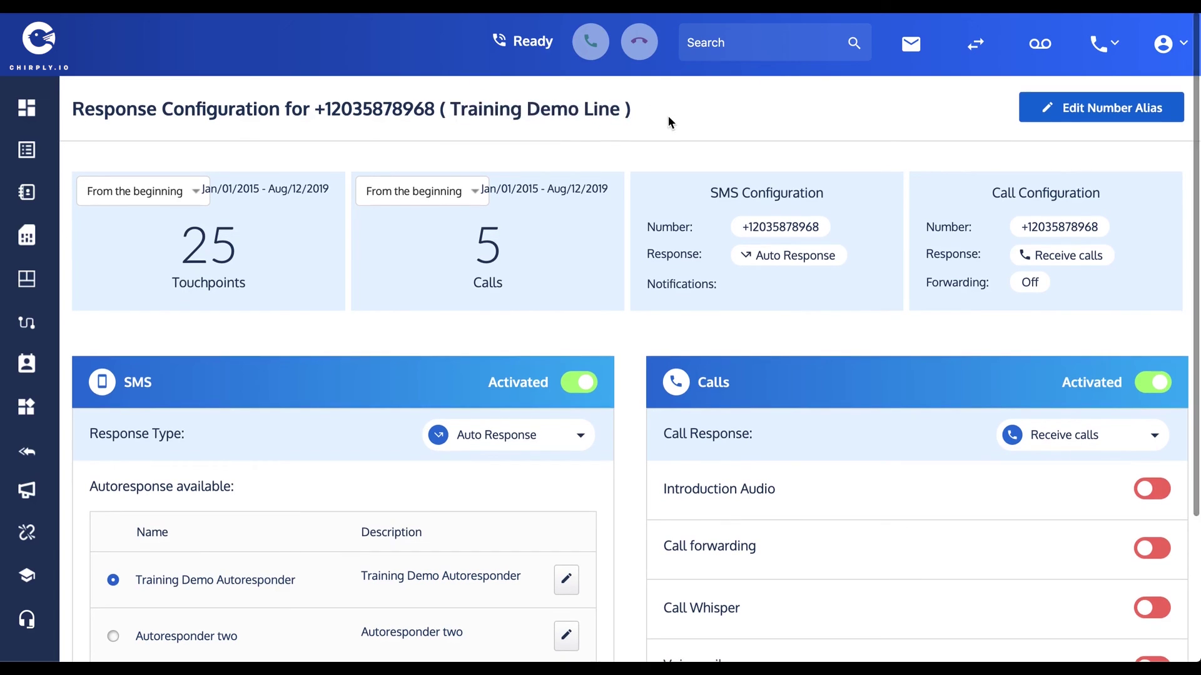